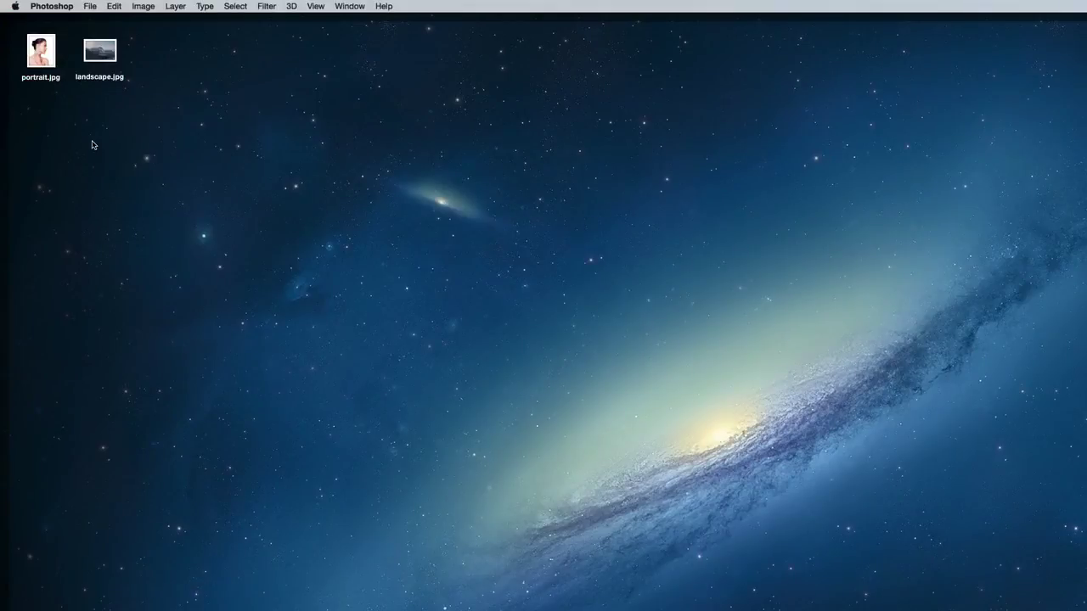
# Open portrait.jpg from the desktop in Adobe Photoshop CC 2014
pyautogui.rightClick(37, 58)
pyautogui.moveTo(58, 72)
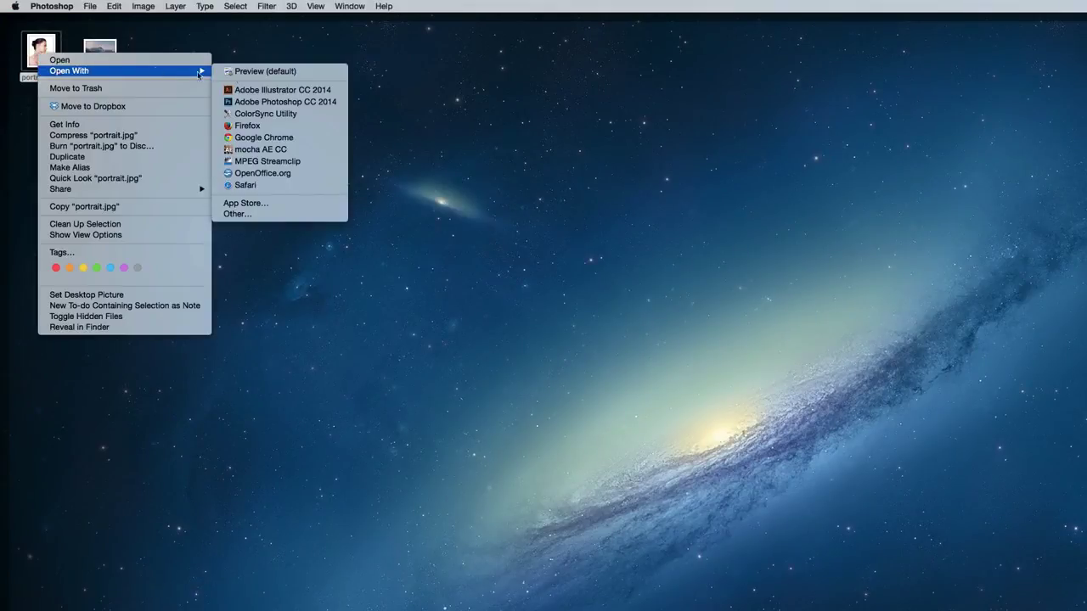
pyautogui.click(246, 102)
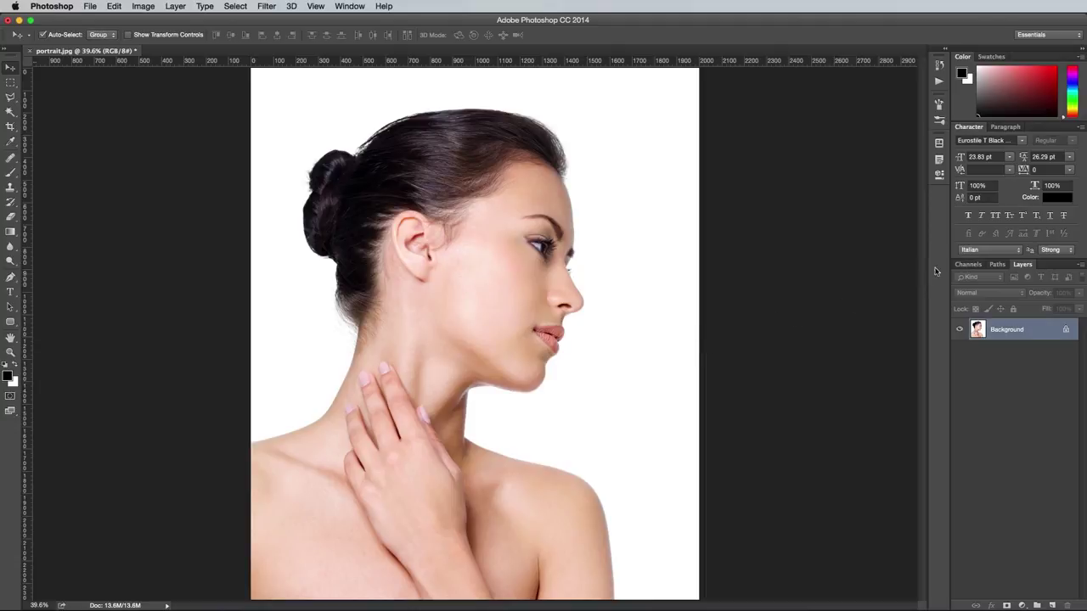
# Compare the Red, Green and Blue channels of the portrait and duplicate the Blue channel
pyautogui.click(961, 265)
pyautogui.click(1004, 302)
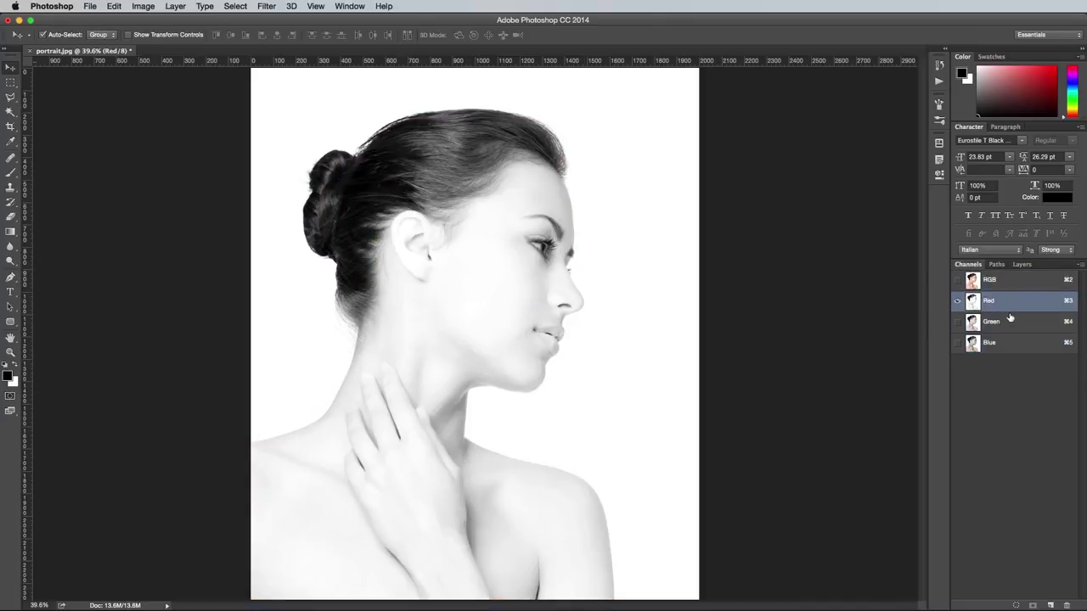
pyautogui.click(1012, 323)
pyautogui.click(1017, 343)
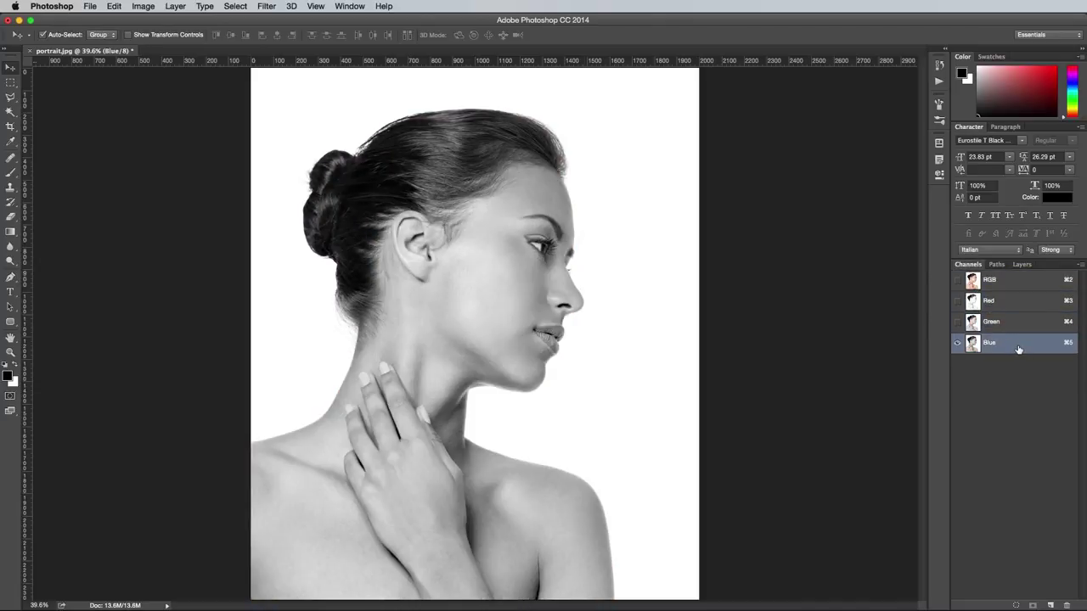
pyautogui.moveTo(1018, 349); pyautogui.dragTo(1050, 606)
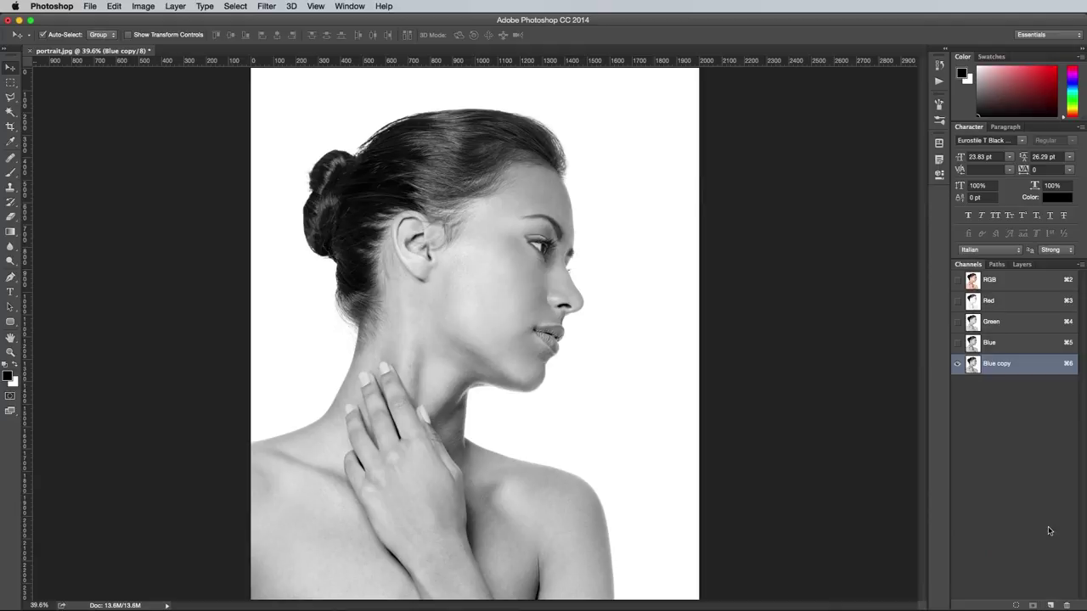
# Apply Levels to the Blue copy channel, raising the shadow and midtone inputs until the woman is nearly black against white
pyautogui.click(143, 6)
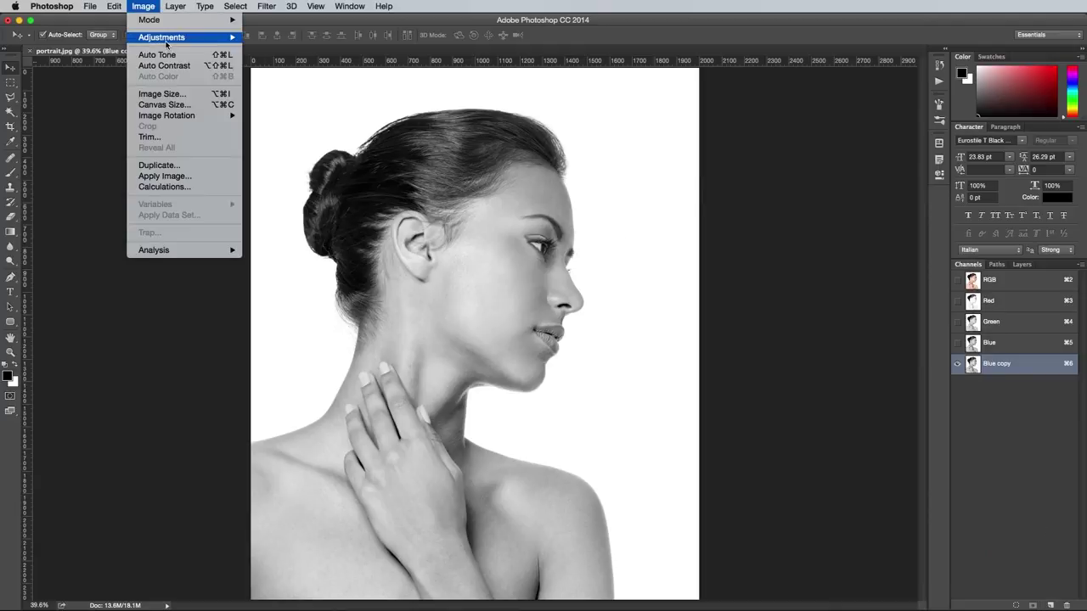
pyautogui.moveTo(167, 38)
pyautogui.click(285, 48)
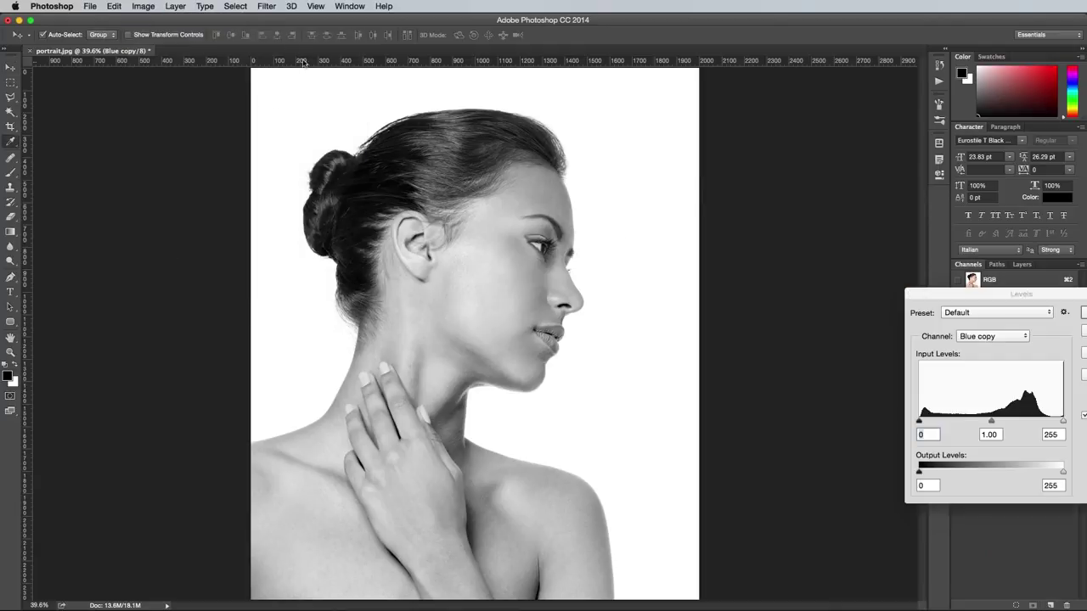
pyautogui.moveTo(990, 426); pyautogui.dragTo(1034, 422)
pyautogui.moveTo(918, 422); pyautogui.dragTo(1054, 422)
pyautogui.press('Return')
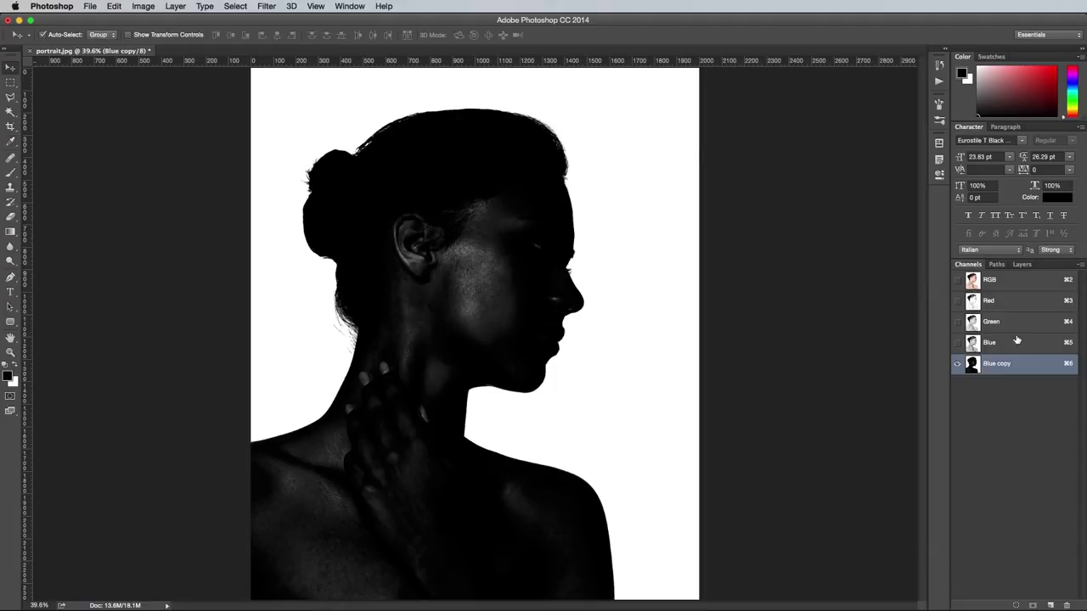
# Paint the remaining grey areas inside the silhouette black with a hard round brush, reducing the brush size to 70 px
pyautogui.press('b')
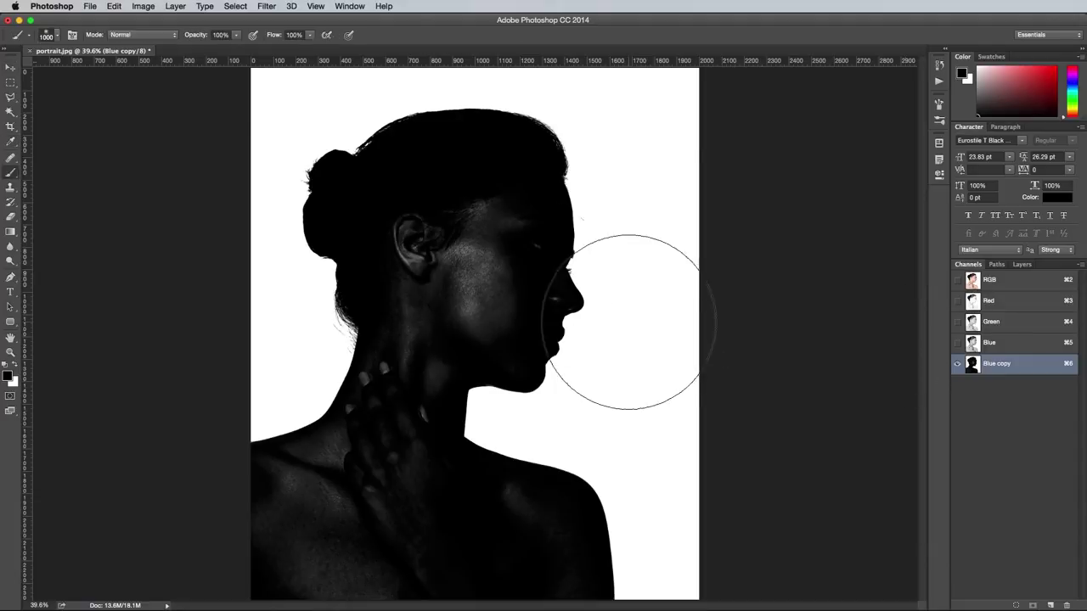
pyautogui.click(53, 35)
pyautogui.moveTo(87, 86)
pyautogui.mouseDown()
pyautogui.moveTo(125, 98)
pyautogui.moveTo(108, 72)
pyautogui.mouseUp()
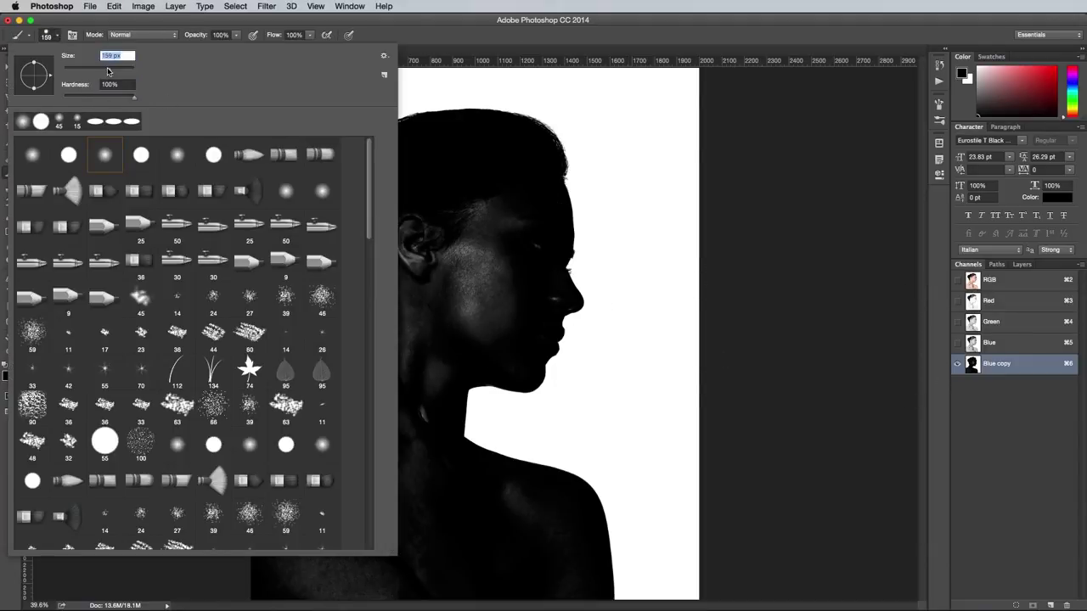
pyautogui.press('Return')
pyautogui.press(']')
pyautogui.press(']')
pyautogui.press(']')
pyautogui.press(']')
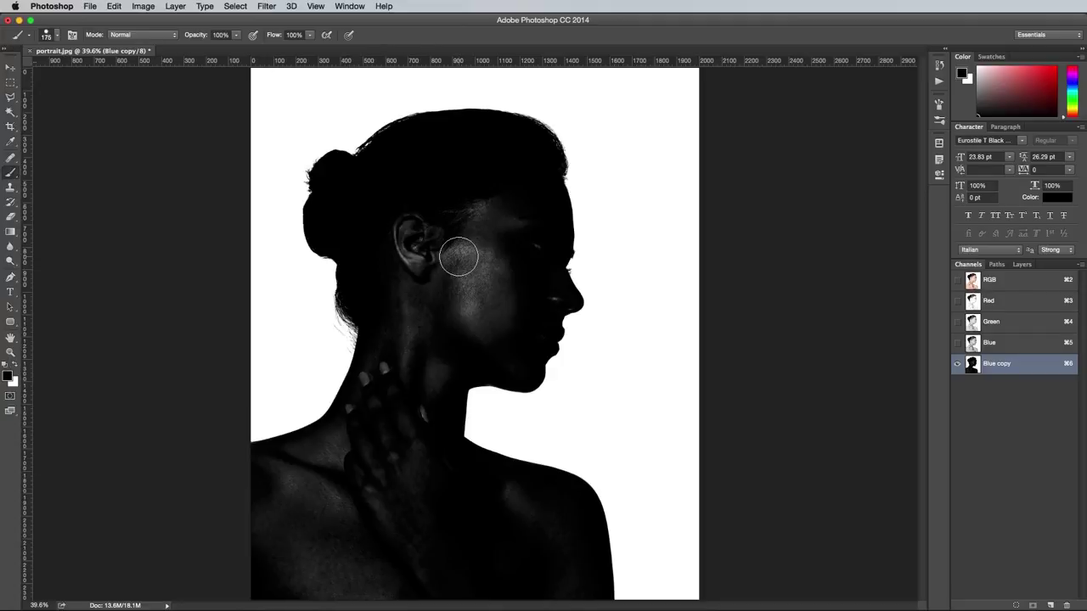
pyautogui.moveTo(456, 272)
pyautogui.mouseDown()
pyautogui.moveTo(442, 216)
pyautogui.moveTo(472, 242)
pyautogui.moveTo(320, 464)
pyautogui.moveTo(264, 516)
pyautogui.moveTo(502, 569)
pyautogui.moveTo(410, 417)
pyautogui.moveTo(507, 322)
pyautogui.moveTo(525, 251)
pyautogui.mouseUp()
pyautogui.press('[')
pyautogui.press('[')
pyautogui.press('[')
pyautogui.press('[')
pyautogui.press('[')
pyautogui.press('[')
pyautogui.press('[')
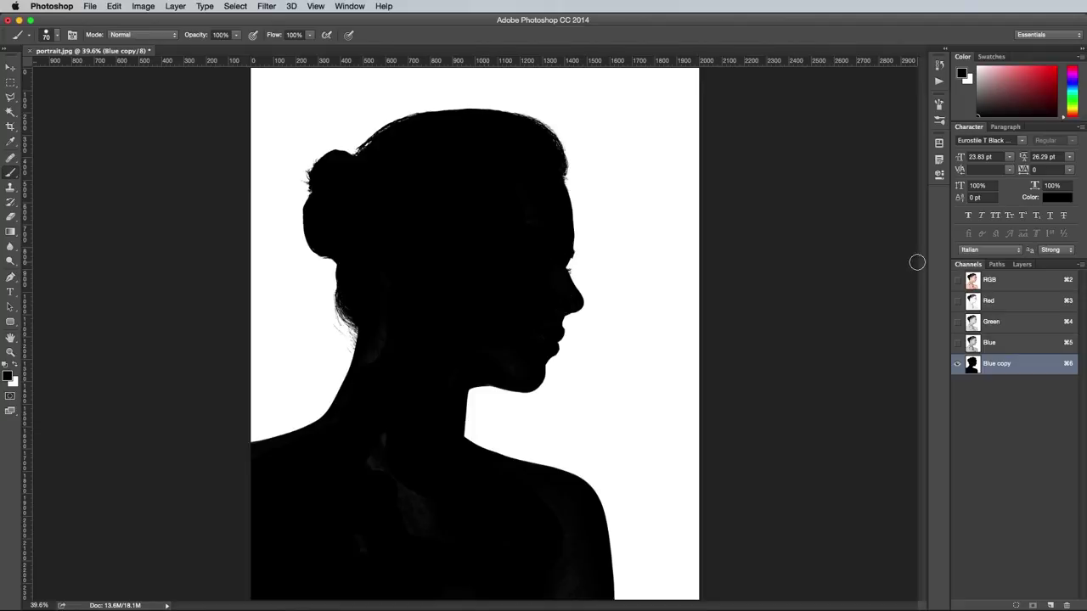
# Return to the RGB composite, load the Blue copy channel as a selection and invert it to select the woman
pyautogui.click(1011, 281)
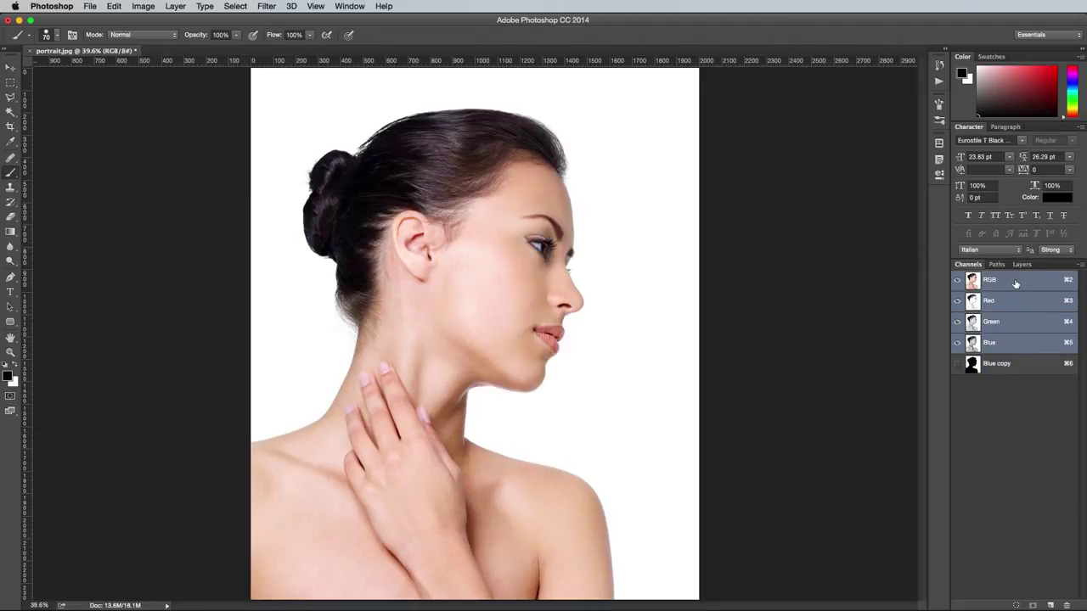
pyautogui.keyDown('super'); pyautogui.click(971, 365); pyautogui.keyUp('super')
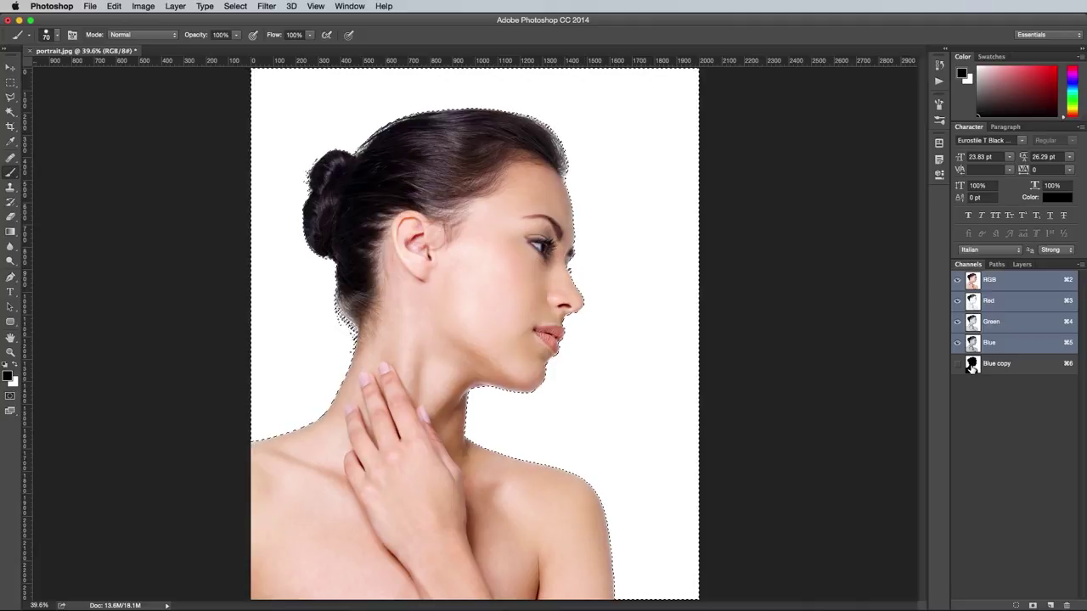
pyautogui.click(235, 6)
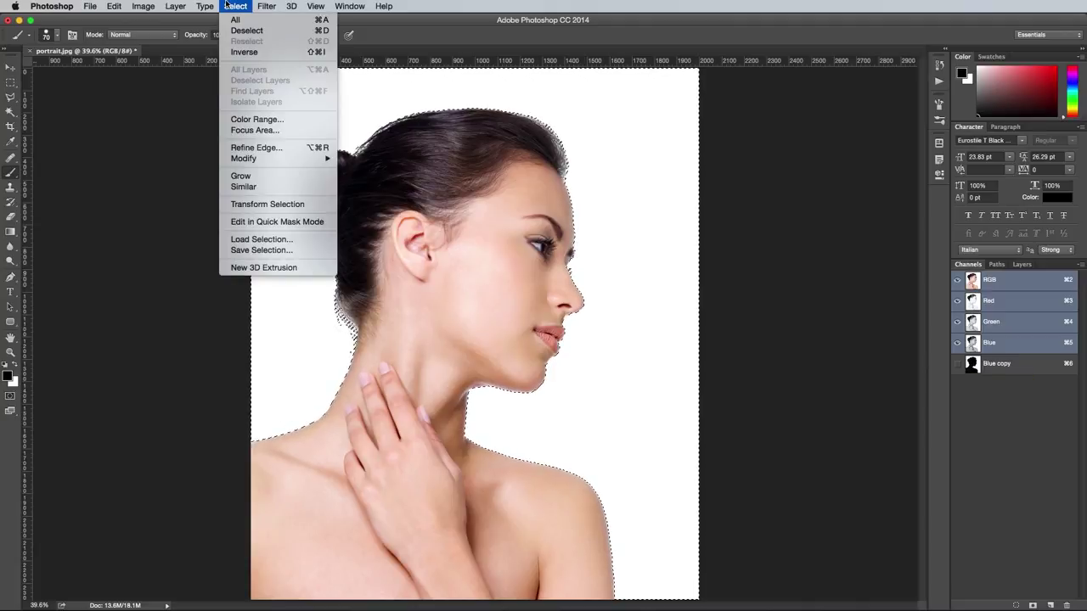
pyautogui.click(236, 52)
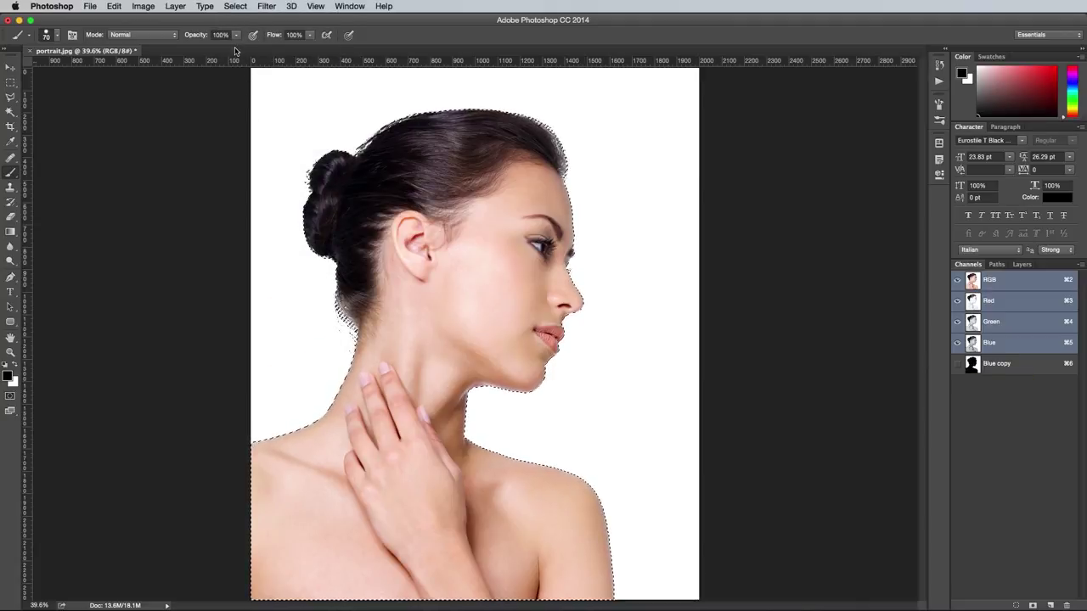
# Copy the selected woman from the Background layer and paste her onto a new layer
pyautogui.click(1020, 265)
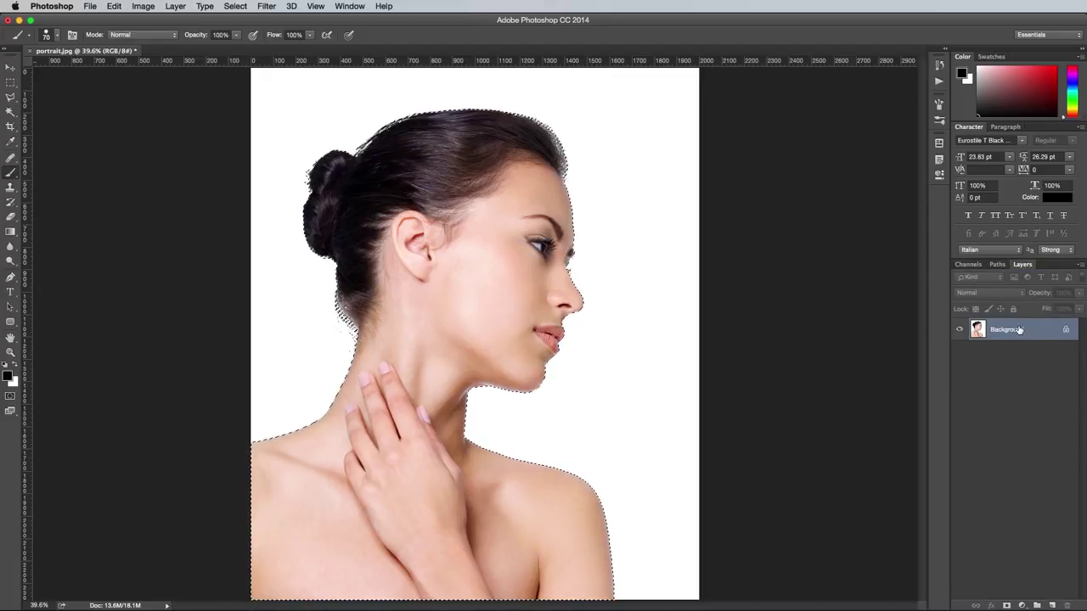
pyautogui.press('super+c')
pyautogui.press('super+v')
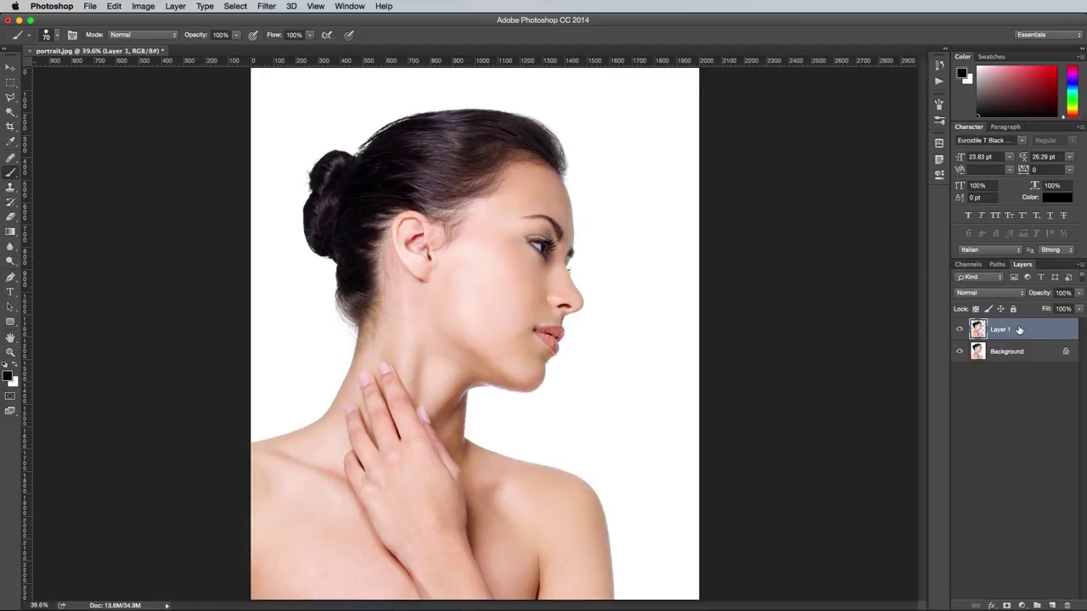
# Fill the Background layer with white and check the cutout by hiding and reshowing that layer
pyautogui.click(978, 353)
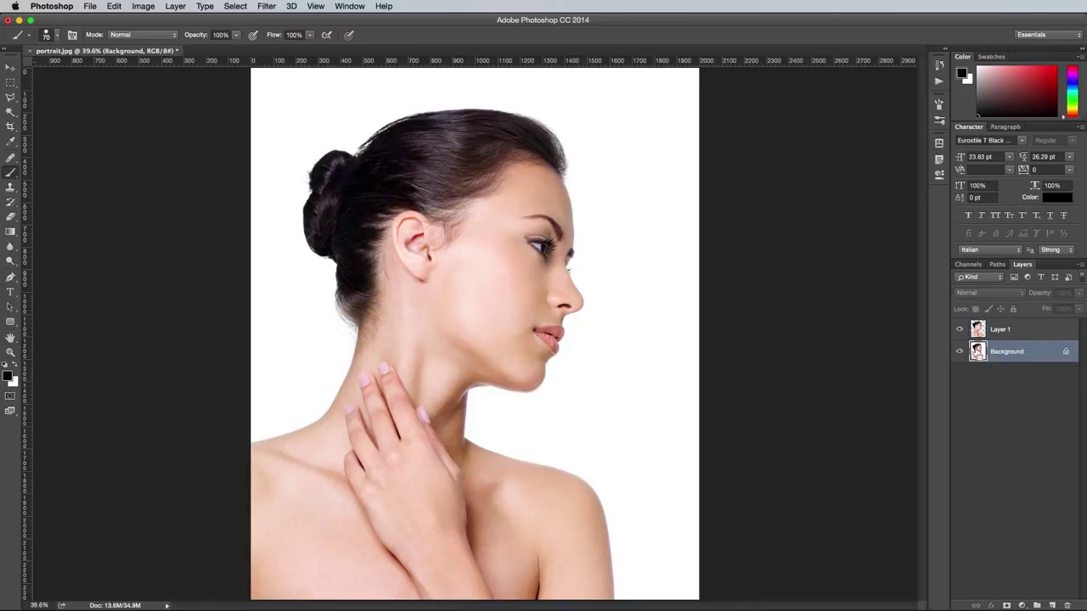
pyautogui.click(959, 352)
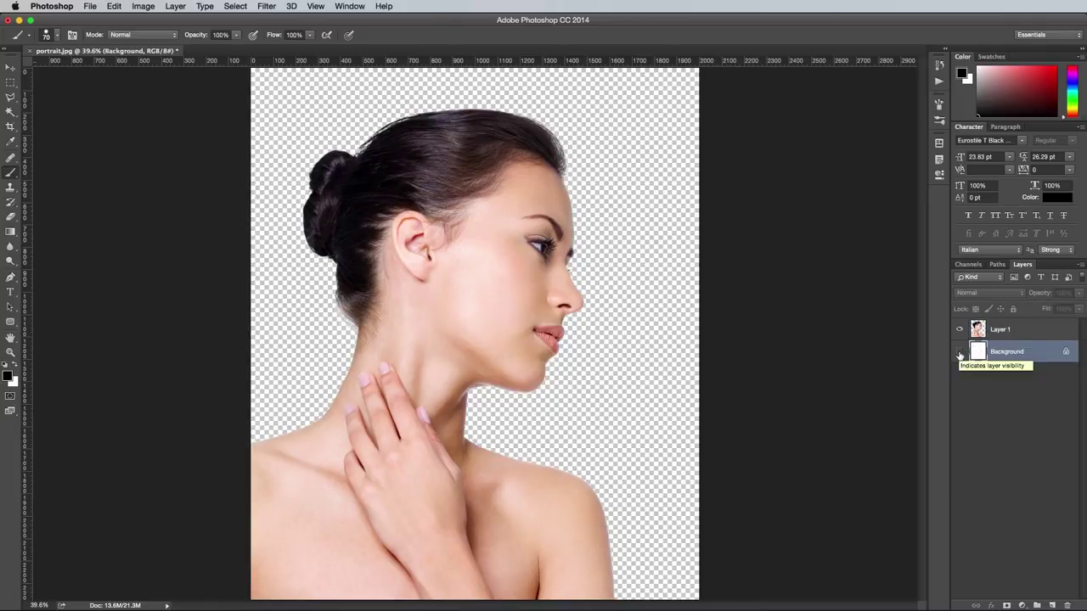
pyautogui.click(959, 351)
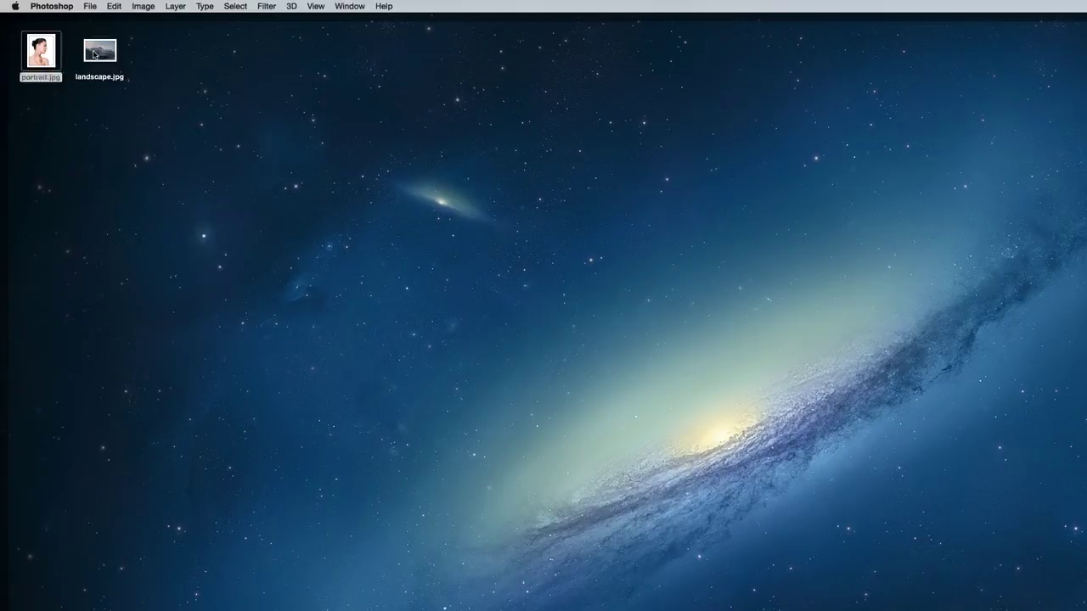
# Open landscape.jpg in Photoshop and copy the entire image, closing the file once copied
pyautogui.rightClick(93, 54)
pyautogui.moveTo(128, 67)
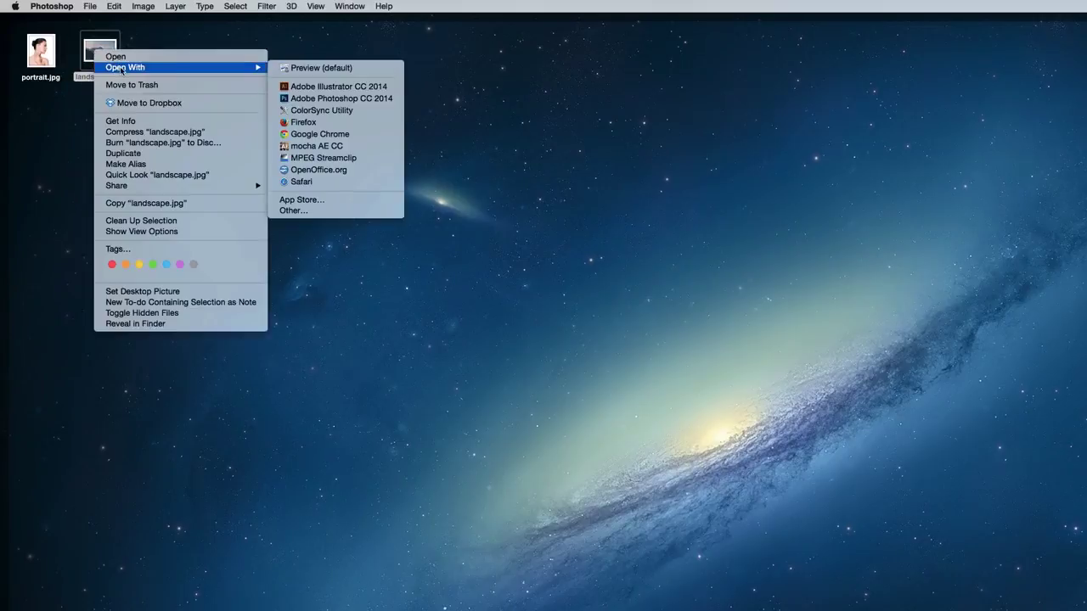
pyautogui.click(337, 97)
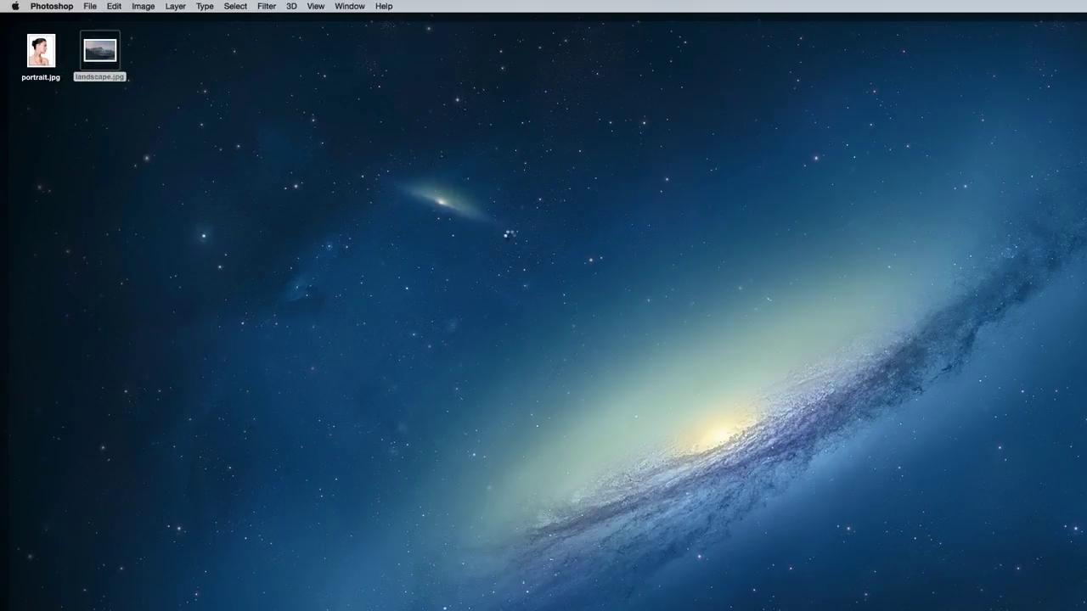
pyautogui.press('super+a')
pyautogui.press('super+c')
pyautogui.press('super+w')
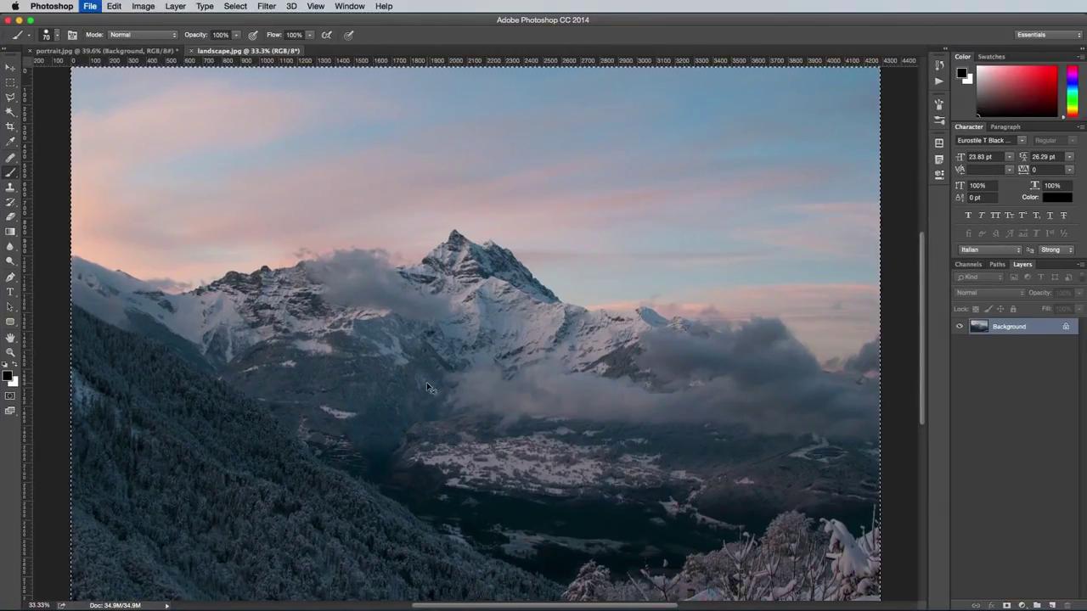
# Paste the landscape as the top layer of the portrait document and mask it with the outline of Layer 1
pyautogui.press('super+v')
pyautogui.moveTo(1025, 355); pyautogui.dragTo(1020, 331)
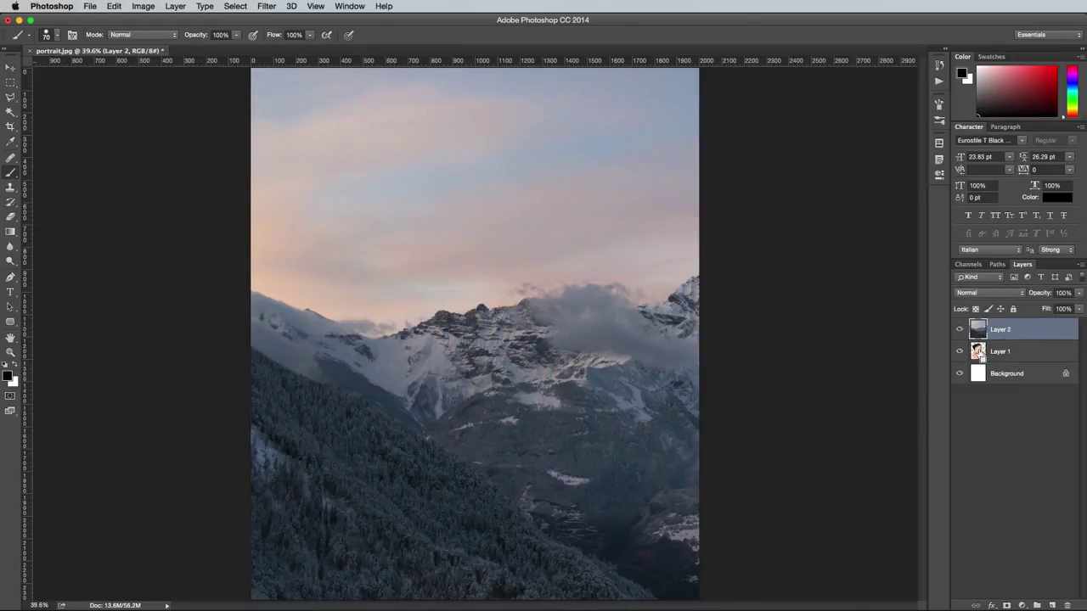
pyautogui.keyDown('super'); pyautogui.click(978, 351); pyautogui.keyUp('super')
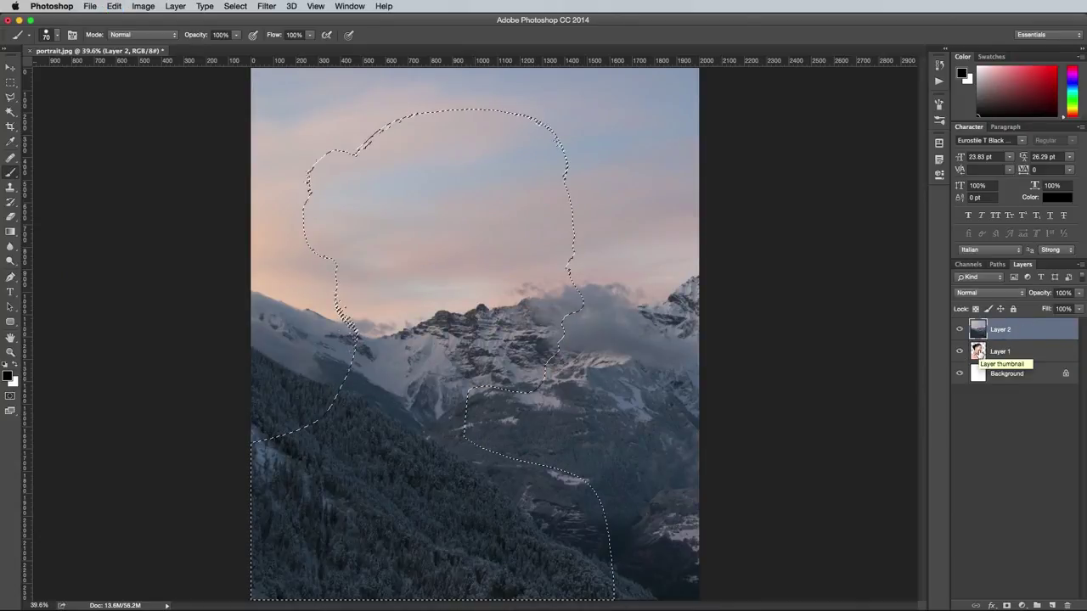
pyautogui.click(1006, 606)
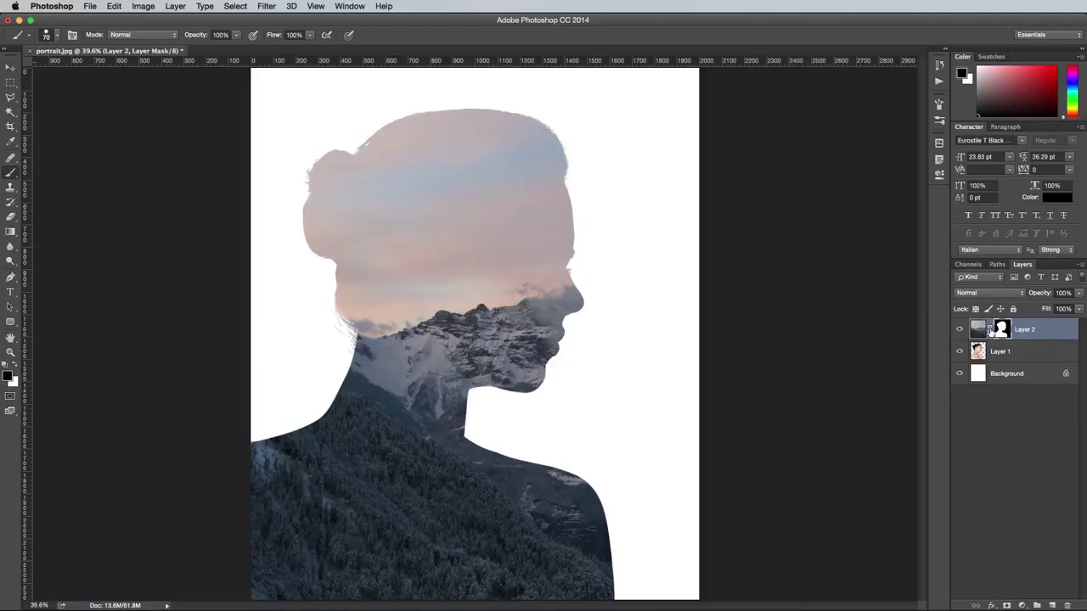
# Unlink the landscape from its mask and, in a Scale transform, move it so the mountain peak sits inside the head
pyautogui.click(977, 332)
pyautogui.click(114, 6)
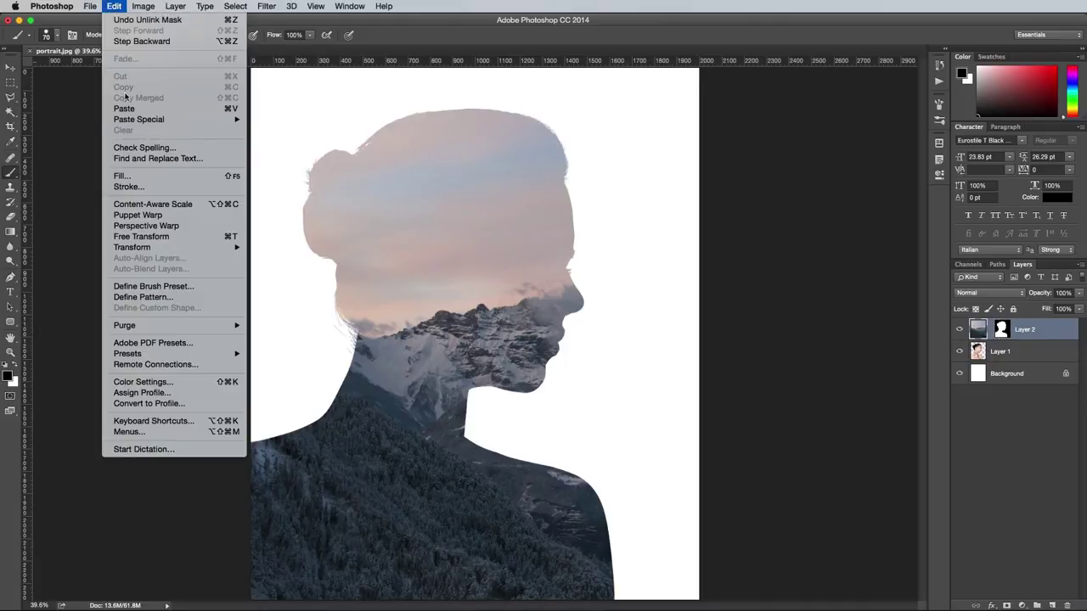
pyautogui.moveTo(167, 251)
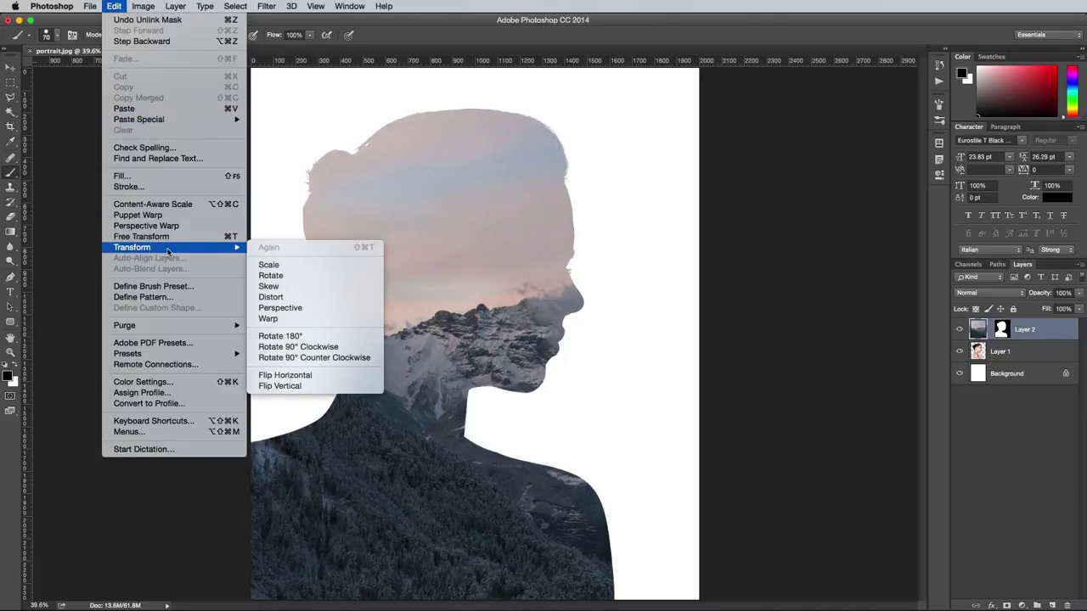
pyautogui.click(268, 264)
pyautogui.moveTo(379, 274); pyautogui.dragTo(319, 266)
pyautogui.press('super+minus')
pyautogui.press('super+minus')
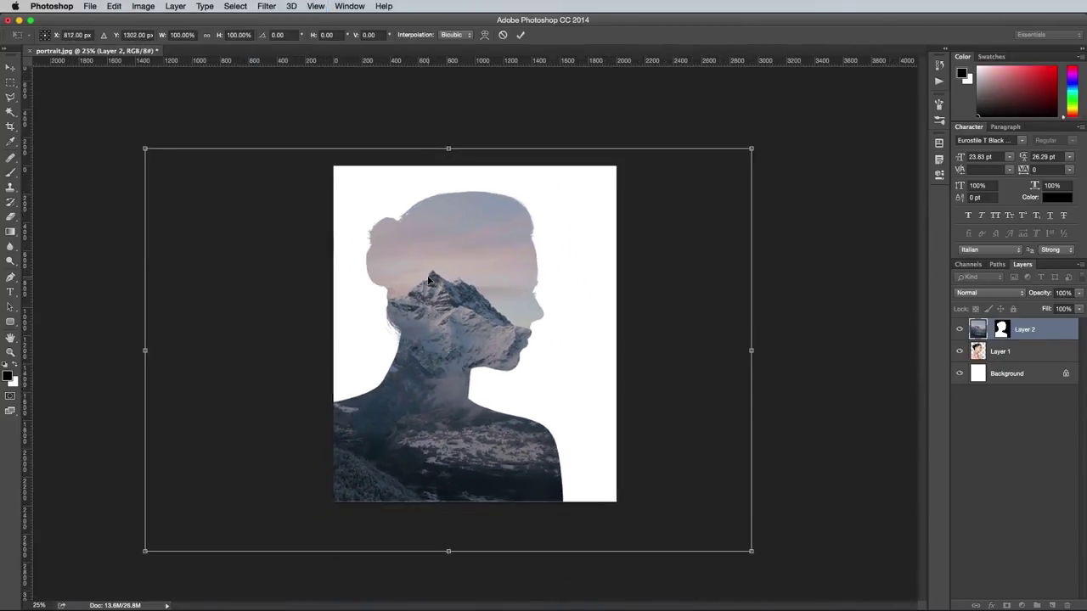
# Scale the landscape to about 84.5% and reposition it with the peak over the cheek area, applying the transform
pyautogui.moveTo(145, 552); pyautogui.dragTo(213, 505)
pyautogui.moveTo(348, 421); pyautogui.dragTo(314, 438)
pyautogui.moveTo(179, 521); pyautogui.dragTo(204, 505)
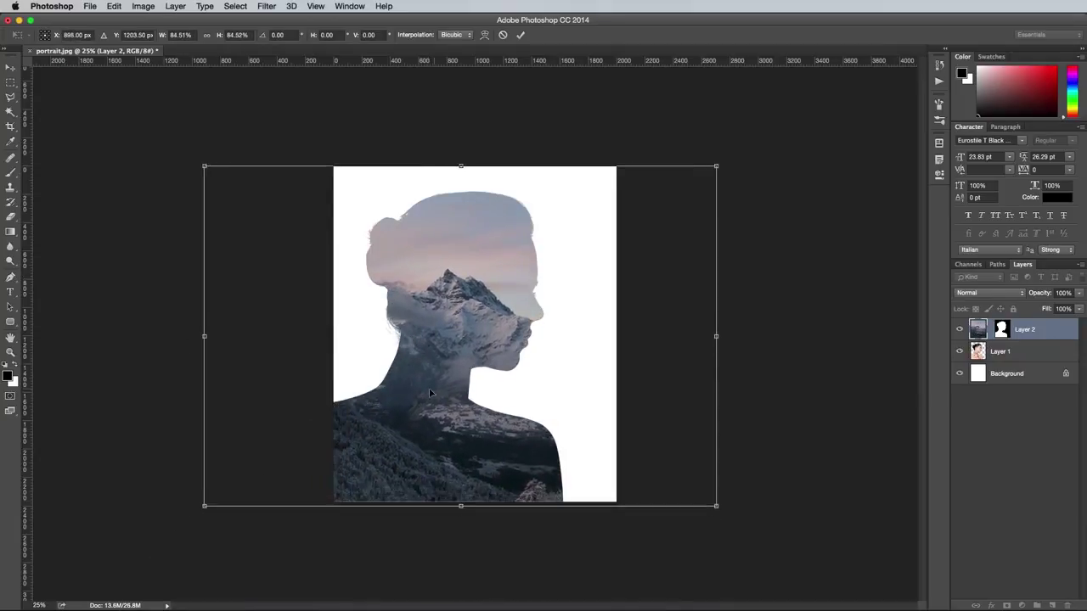
pyautogui.moveTo(436, 383); pyautogui.dragTo(439, 395)
pyautogui.press('Return')
pyautogui.press('super+0')
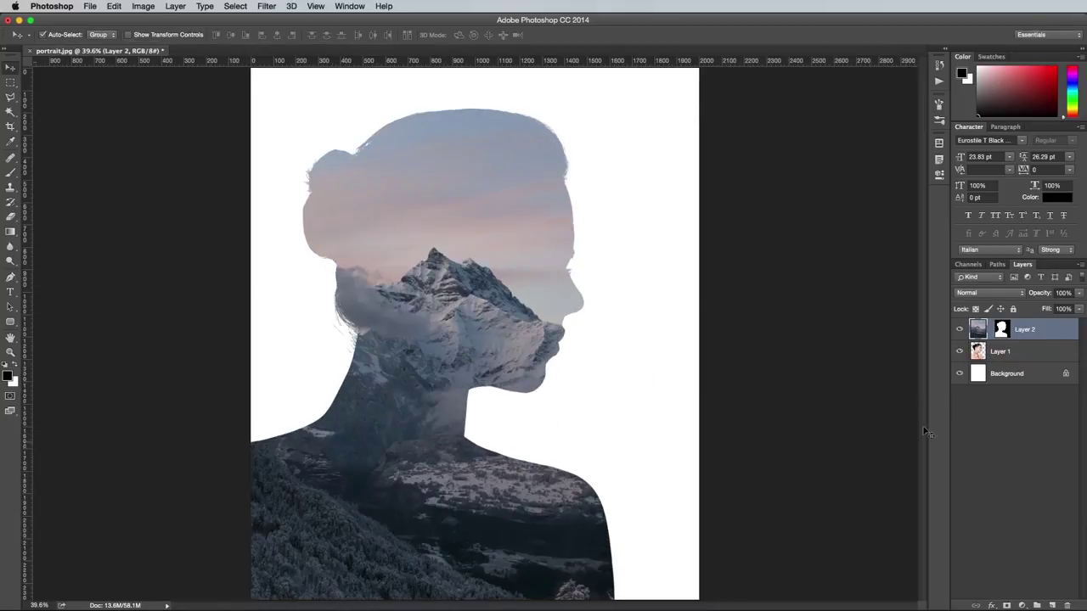
# Duplicate Layer 1 to the top of the layer stack and desaturate the copy
pyautogui.click(1030, 353)
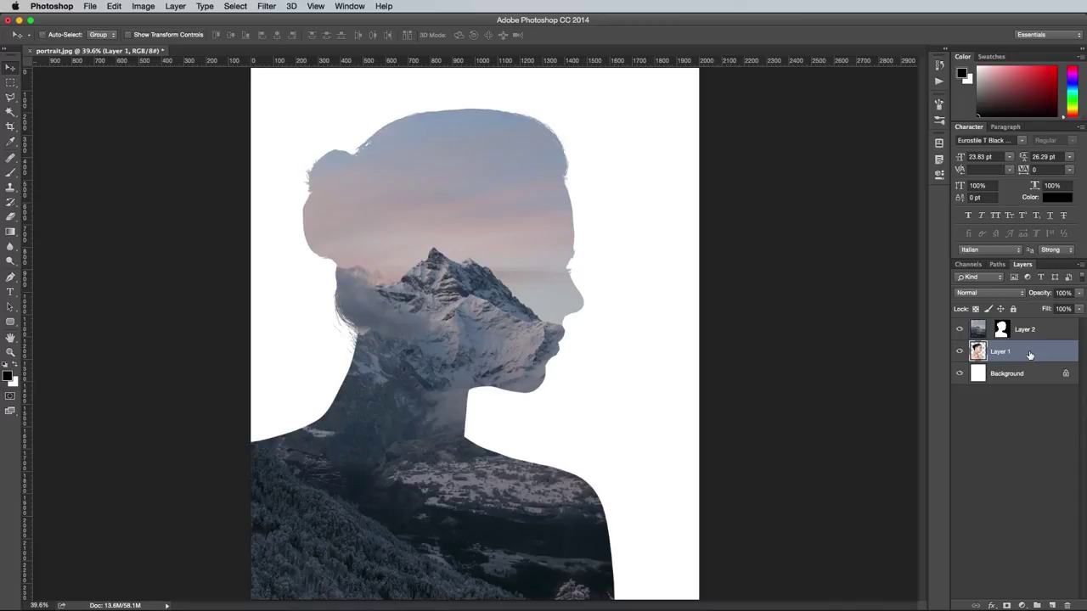
pyautogui.press('super+j')
pyautogui.moveTo(1034, 353); pyautogui.dragTo(1034, 329)
pyautogui.click(138, 5)
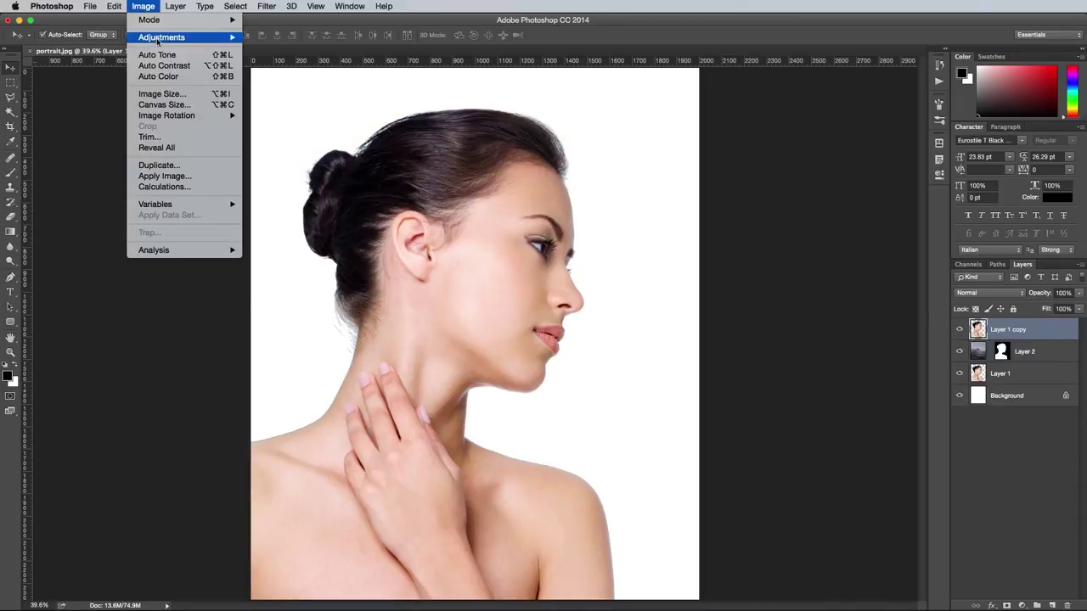
pyautogui.moveTo(160, 39)
pyautogui.click(296, 258)
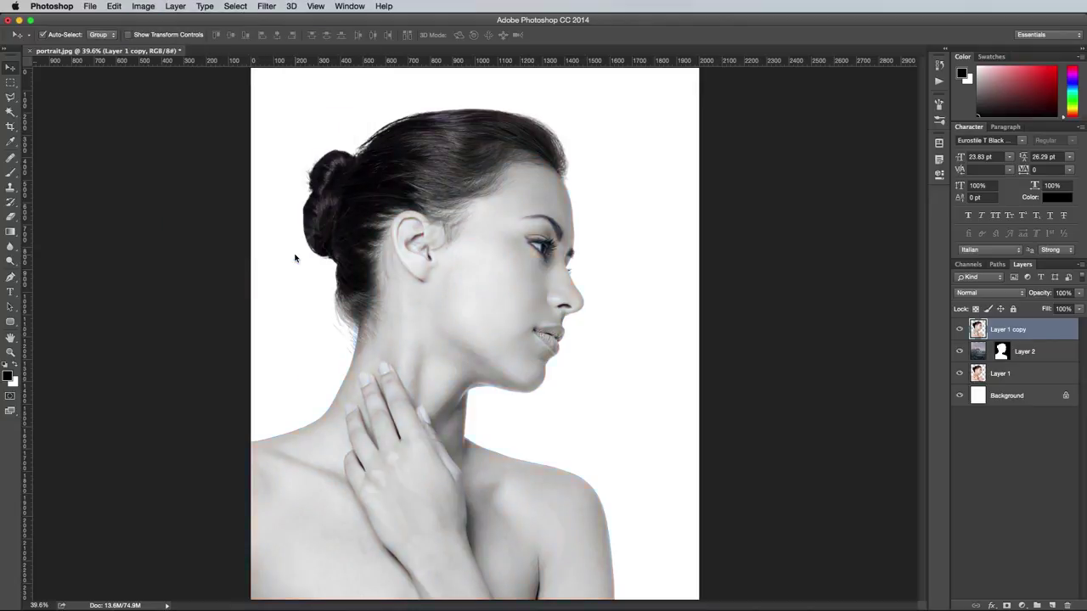
# Set the Layer 1 copy's blend mode to Multiply and add a white layer mask to it
pyautogui.click(980, 289)
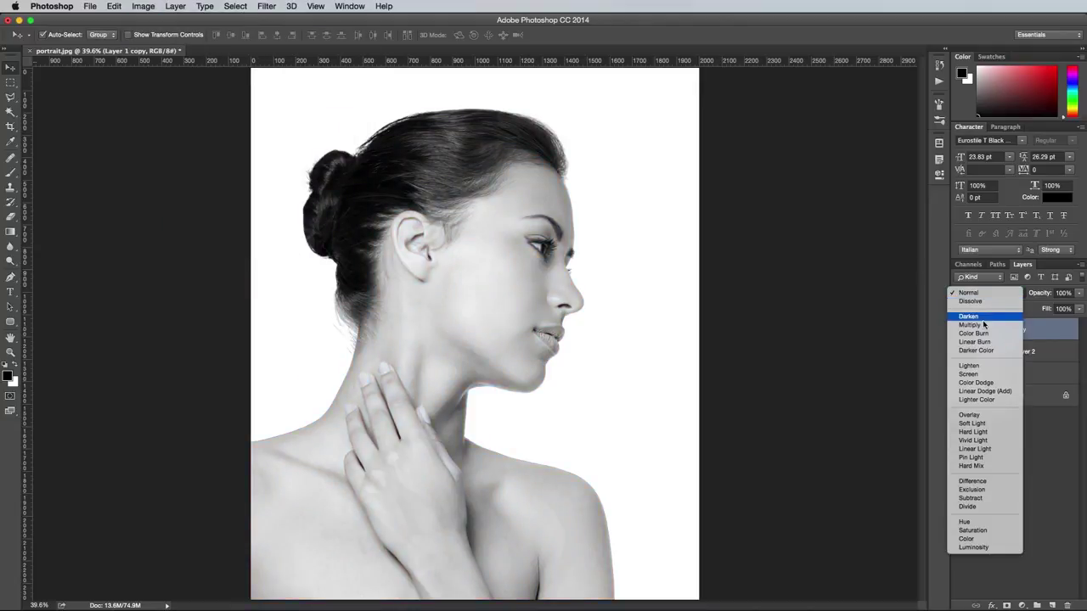
pyautogui.click(982, 328)
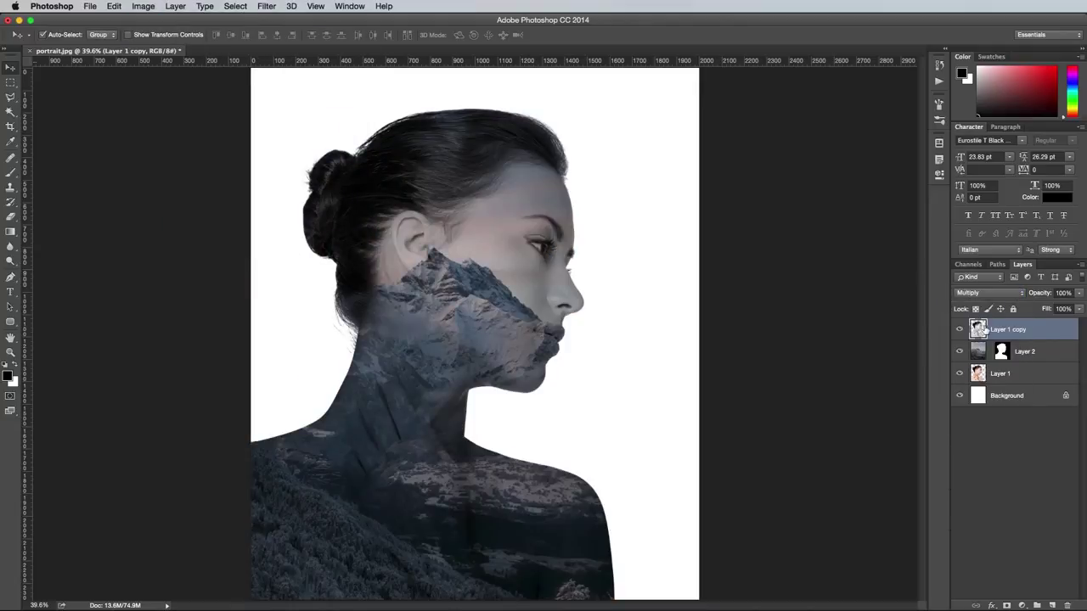
pyautogui.click(1007, 605)
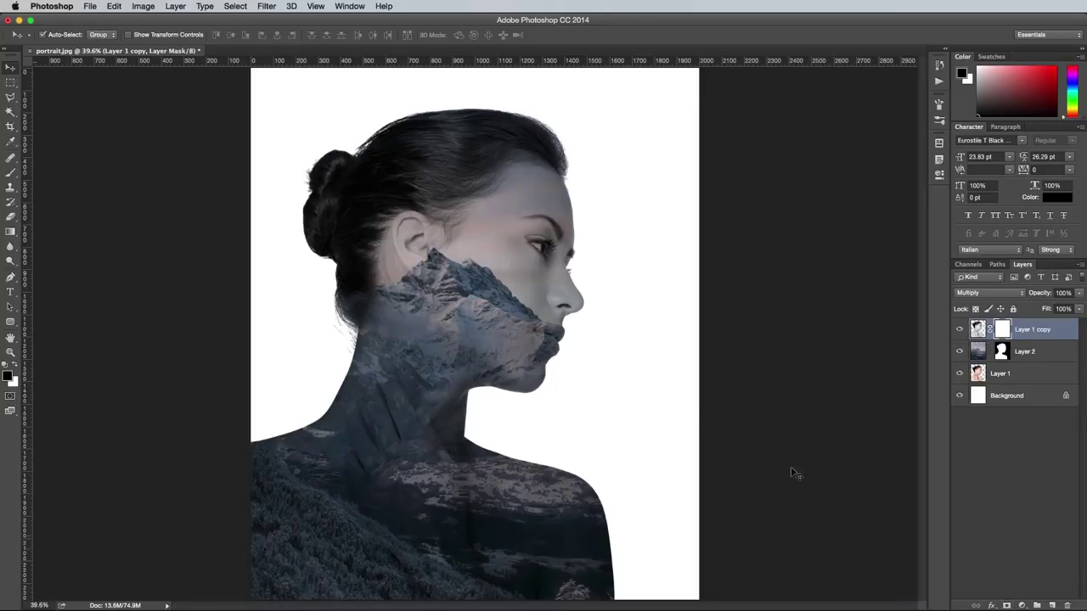
# Paint black on the Layer 1 copy's mask with a soft 700 px brush over the hair, neck and shoulders, leaving the face's front unpainted
pyautogui.press('b')
pyautogui.click(53, 36)
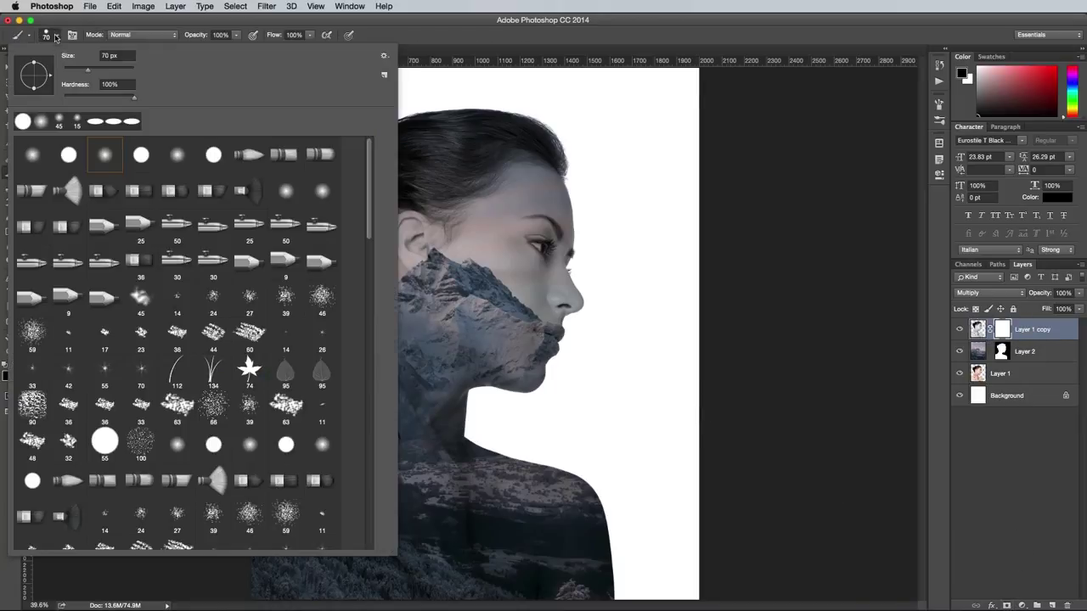
pyautogui.moveTo(85, 95); pyautogui.dragTo(55, 95)
pyautogui.click(406, 33)
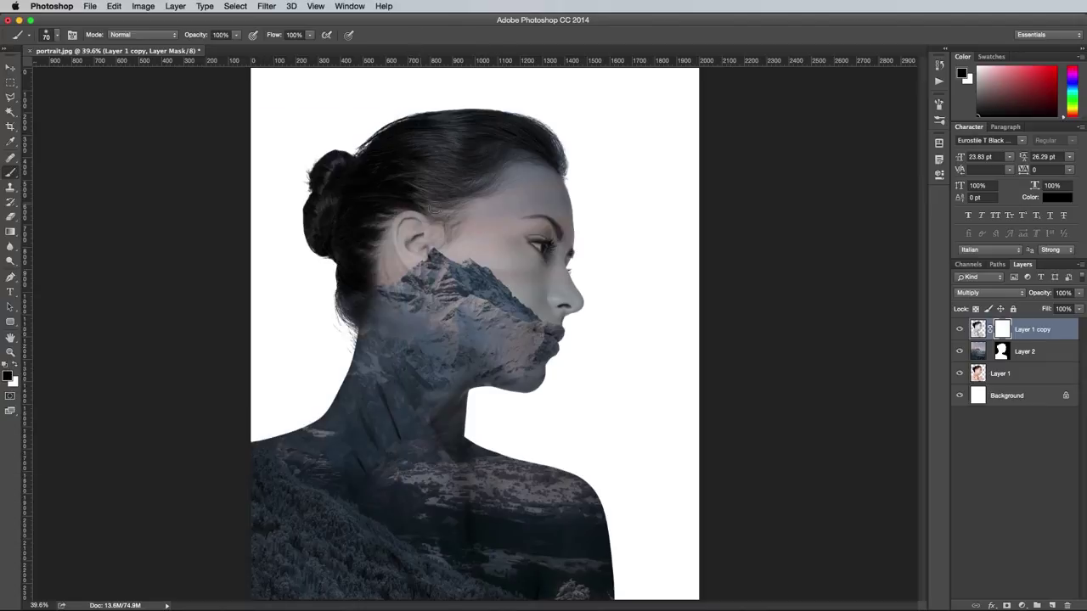
pyautogui.press(']')
pyautogui.press(']')
pyautogui.press(']')
pyautogui.press(']')
pyautogui.press(']')
pyautogui.press(']')
pyautogui.press(']')
pyautogui.press(']')
pyautogui.press(']')
pyautogui.press(']')
pyautogui.press(']')
pyautogui.press(']')
pyautogui.press(']')
pyautogui.moveTo(313, 198)
pyautogui.mouseDown()
pyautogui.moveTo(377, 125)
pyautogui.moveTo(463, 98)
pyautogui.moveTo(443, 113)
pyautogui.moveTo(555, 125)
pyautogui.moveTo(560, 135)
pyautogui.moveTo(475, 122)
pyautogui.moveTo(413, 153)
pyautogui.moveTo(408, 219)
pyautogui.moveTo(335, 297)
pyautogui.moveTo(338, 270)
pyautogui.moveTo(347, 324)
pyautogui.moveTo(334, 373)
pyautogui.moveTo(301, 440)
pyautogui.moveTo(259, 477)
pyautogui.moveTo(398, 534)
pyautogui.moveTo(354, 482)
pyautogui.moveTo(366, 422)
pyautogui.moveTo(450, 525)
pyautogui.moveTo(391, 458)
pyautogui.moveTo(469, 530)
pyautogui.moveTo(571, 556)
pyautogui.mouseUp()
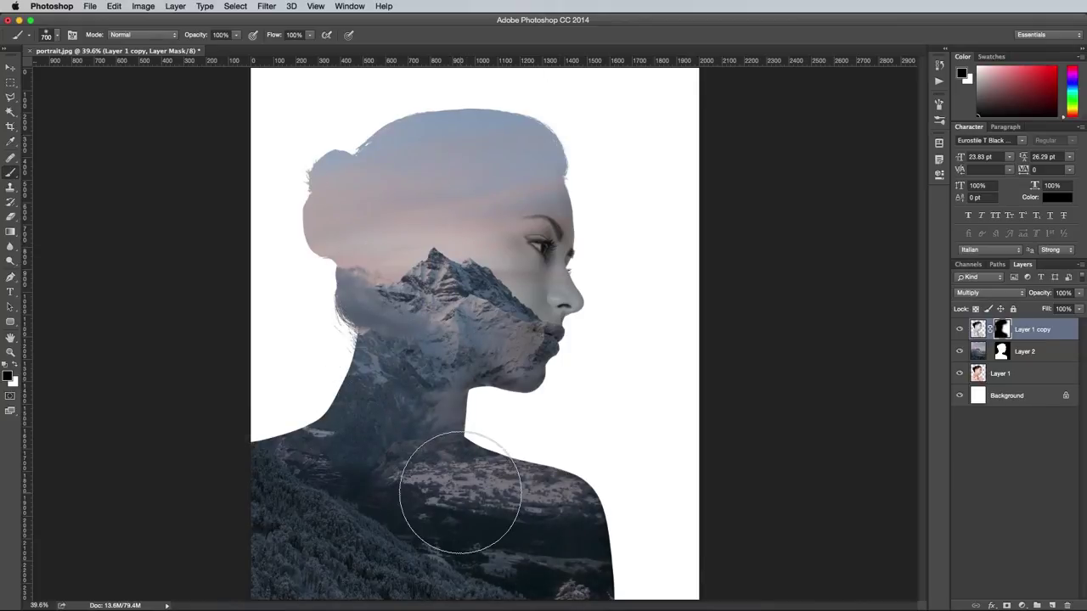
# Lower the Layer 1 copy's opacity to 65% and deselect all layers
pyautogui.click(1077, 293)
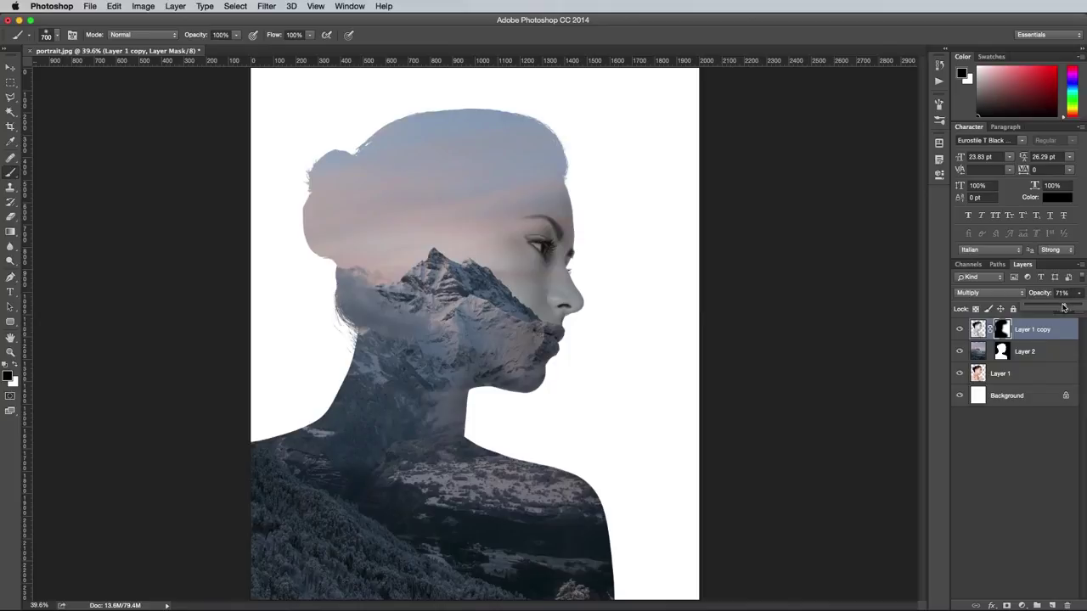
pyautogui.moveTo(1063, 308); pyautogui.dragTo(1059, 308)
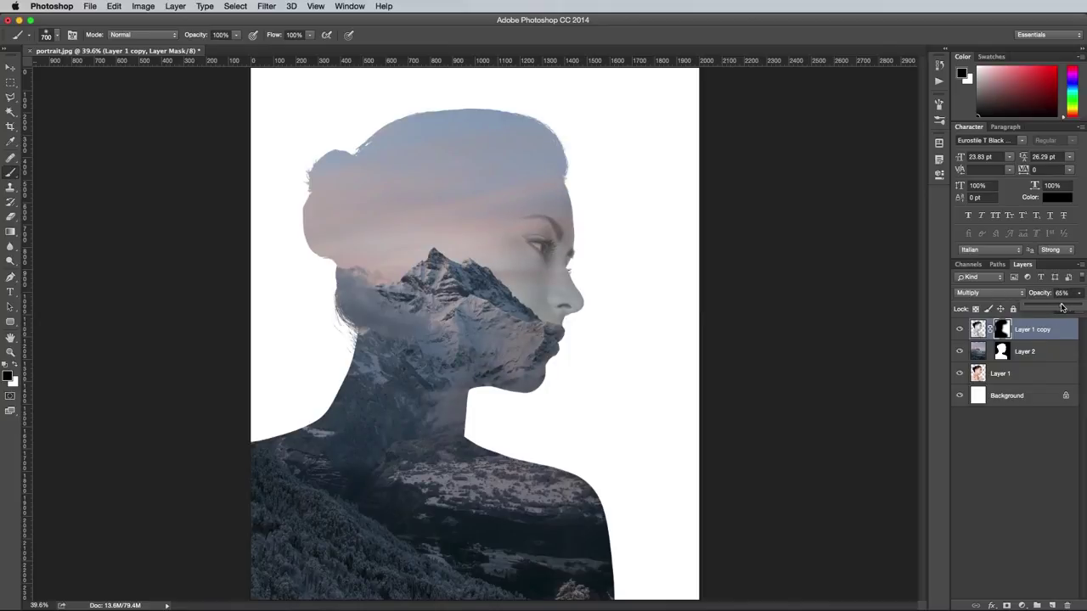
pyautogui.click(1002, 332)
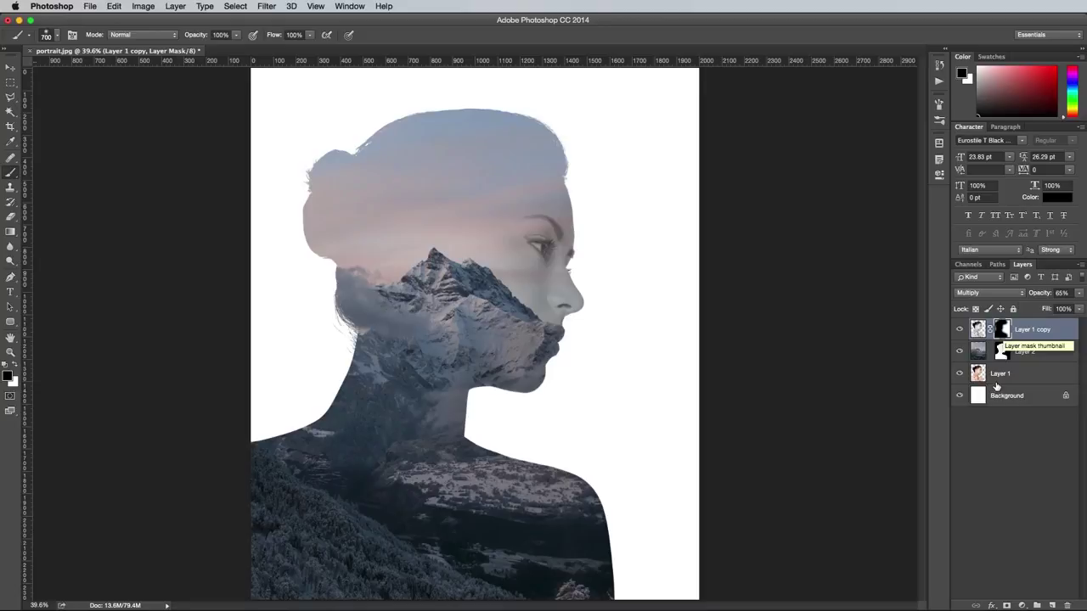
pyautogui.click(986, 438)
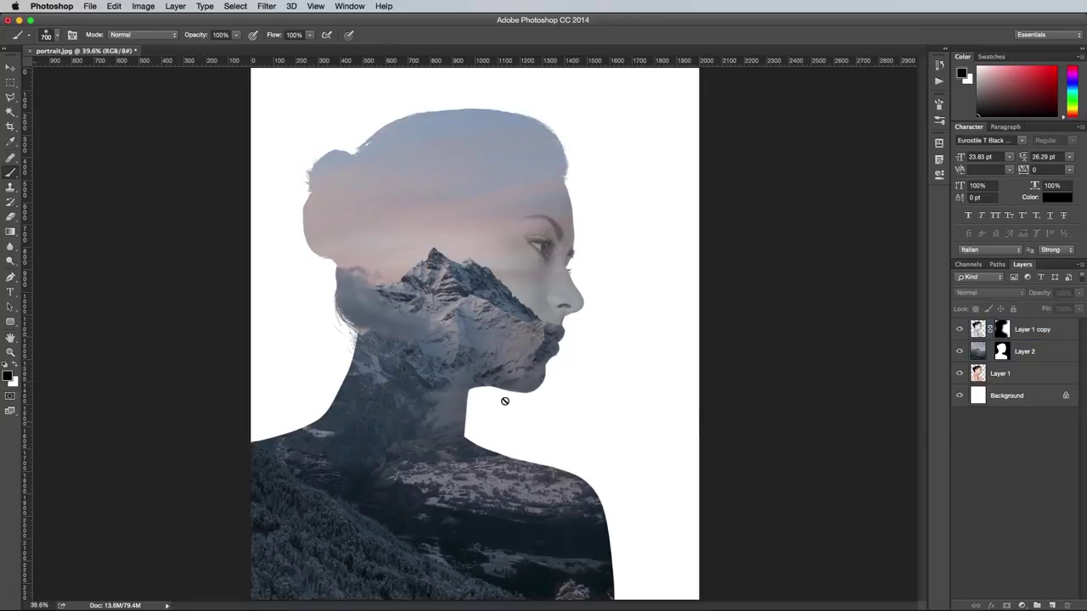
# Pick the light blue-gray #e0e4e9 as foreground color and fill the Background layer with it
pyautogui.click(7, 378)
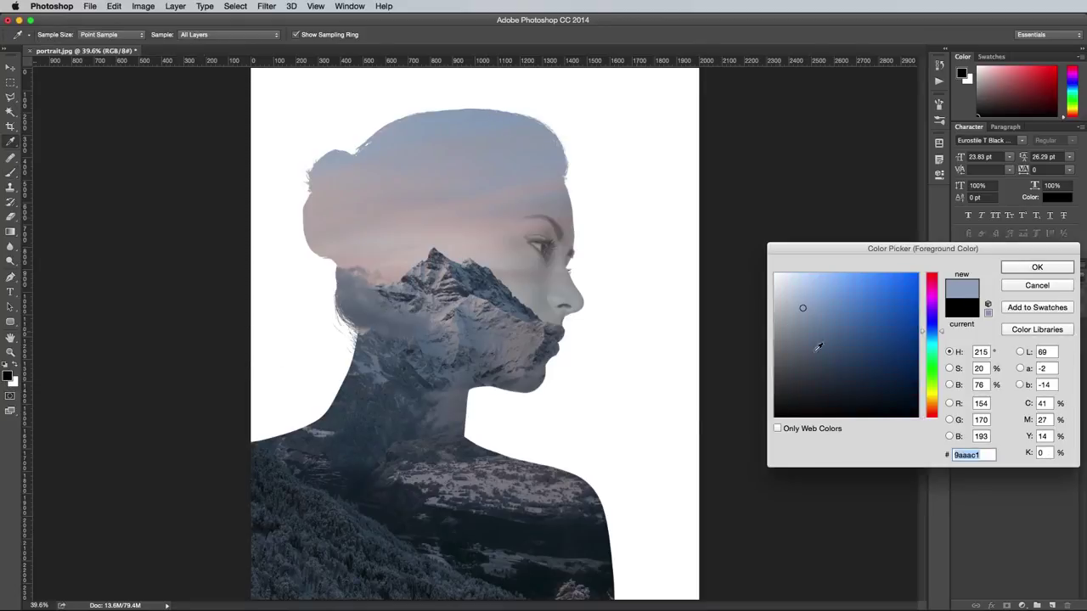
pyautogui.moveTo(802, 307); pyautogui.dragTo(780, 286)
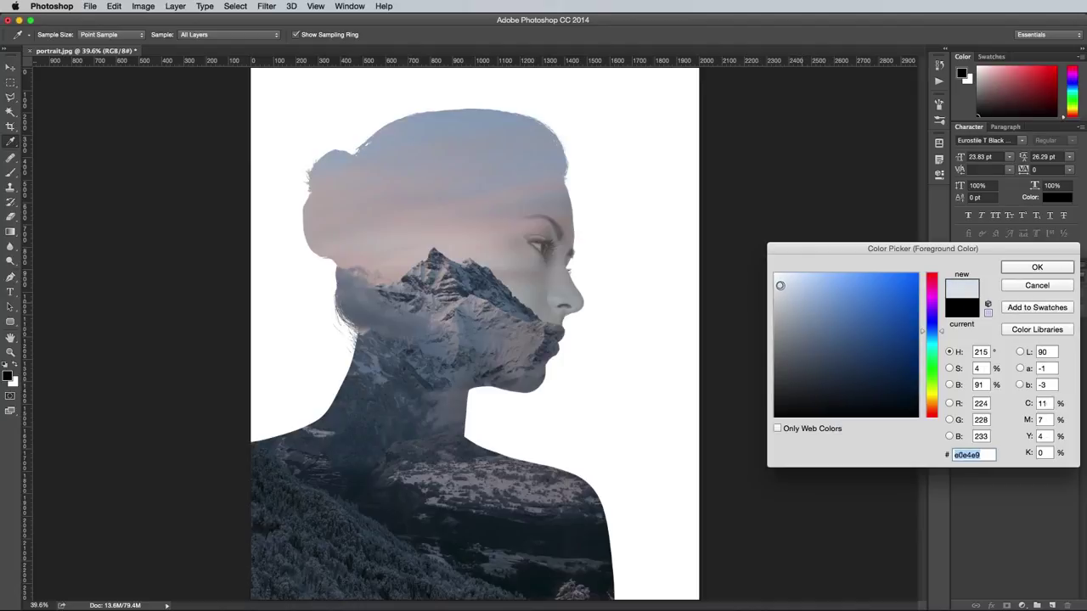
pyautogui.click(1036, 267)
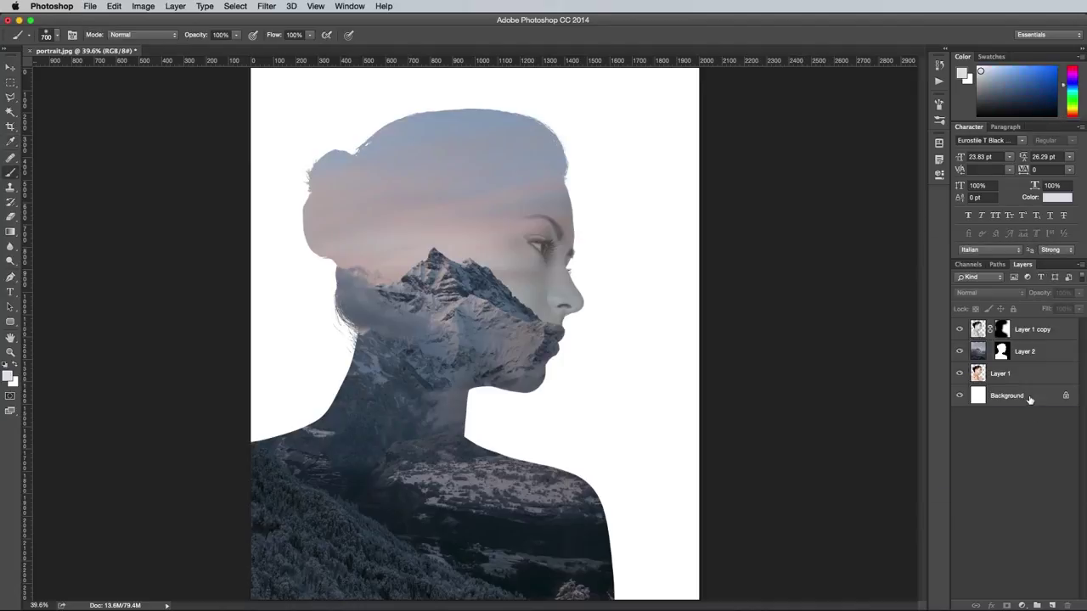
pyautogui.click(1029, 399)
pyautogui.hotkey('alt', 'BackSpace')
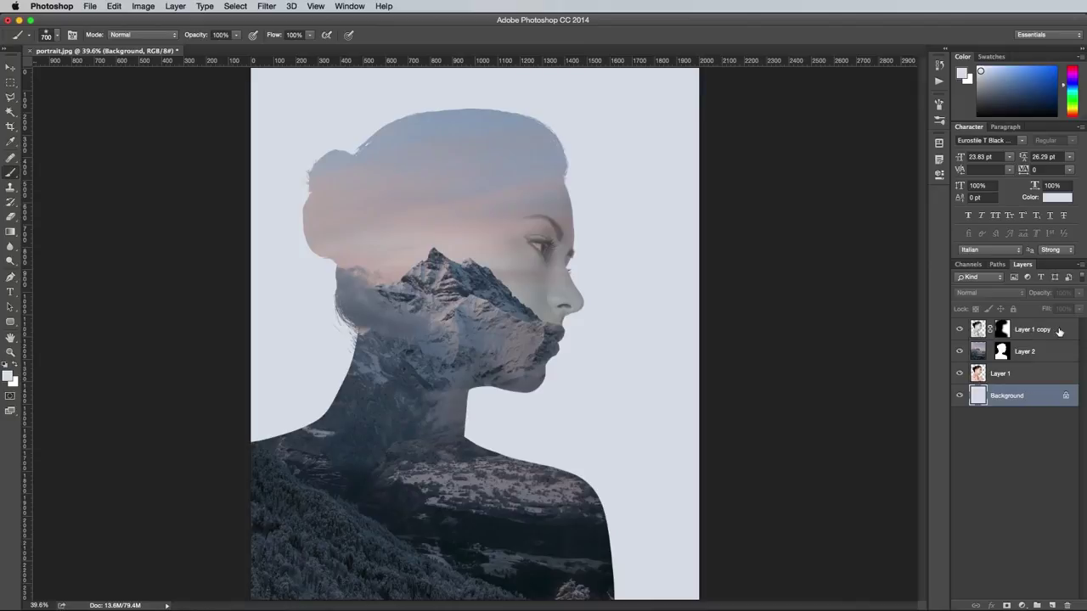
# Paste the landscape as a new top layer and apply a Gaussian Blur with a 250-pixel radius to it
pyautogui.press('super+v')
pyautogui.moveTo(1046, 404); pyautogui.dragTo(1035, 331)
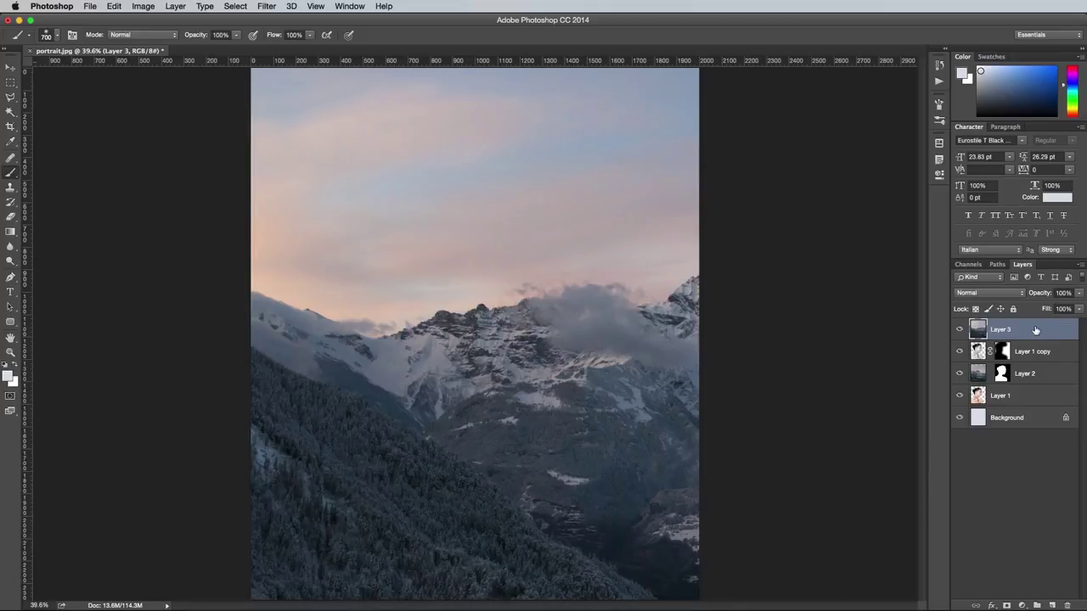
pyautogui.click(265, 6)
pyautogui.moveTo(295, 141)
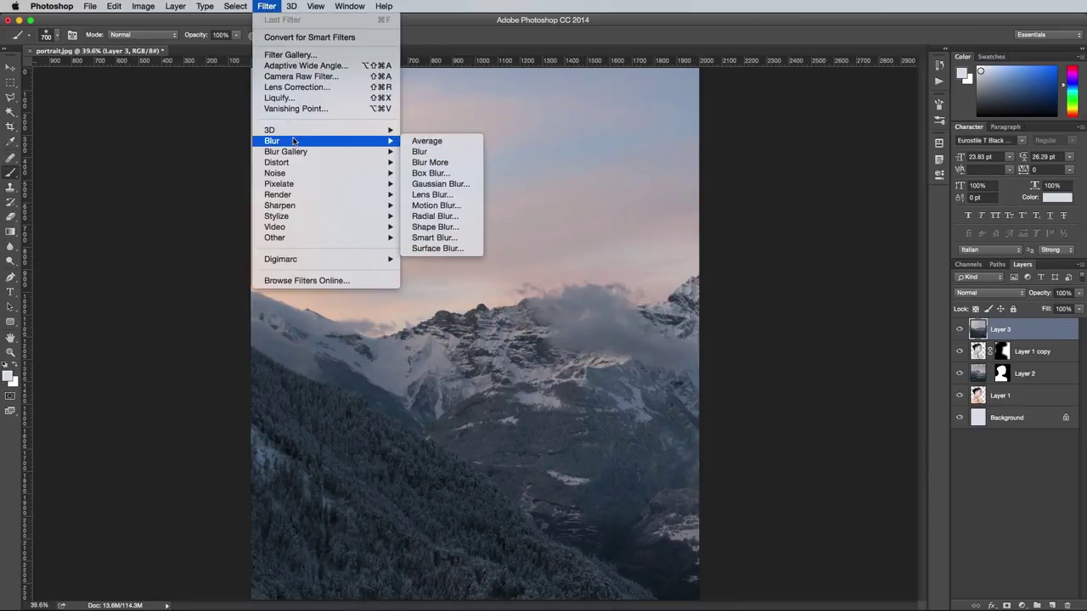
pyautogui.click(429, 184)
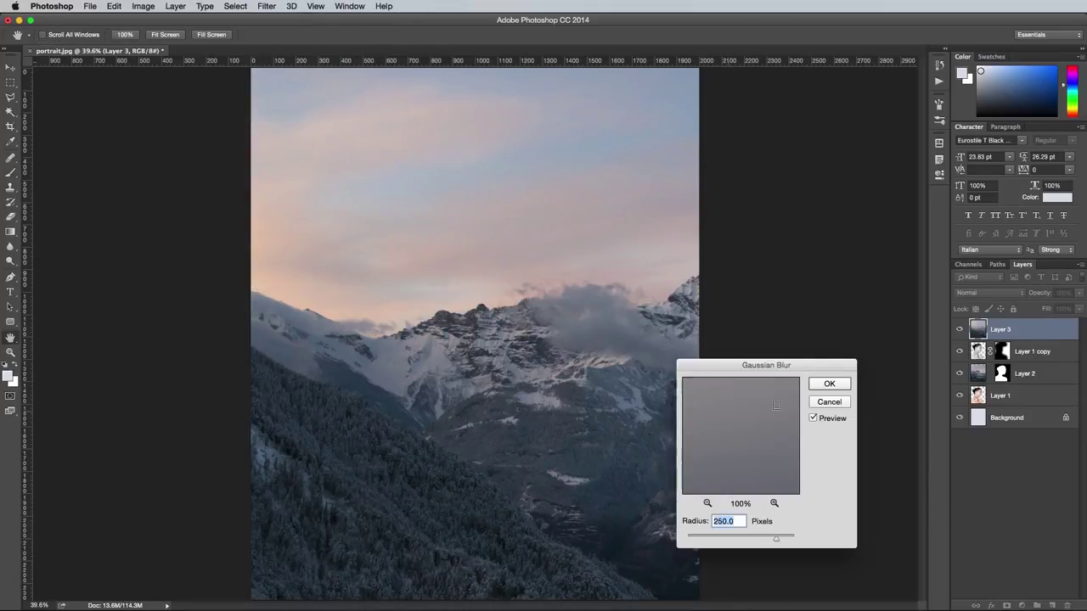
pyautogui.click(827, 384)
# Mask the blurred layer off the silhouette with a soft black brush enlarged to 1100 px, and set the layer's opacity to 17%
pyautogui.press('b')
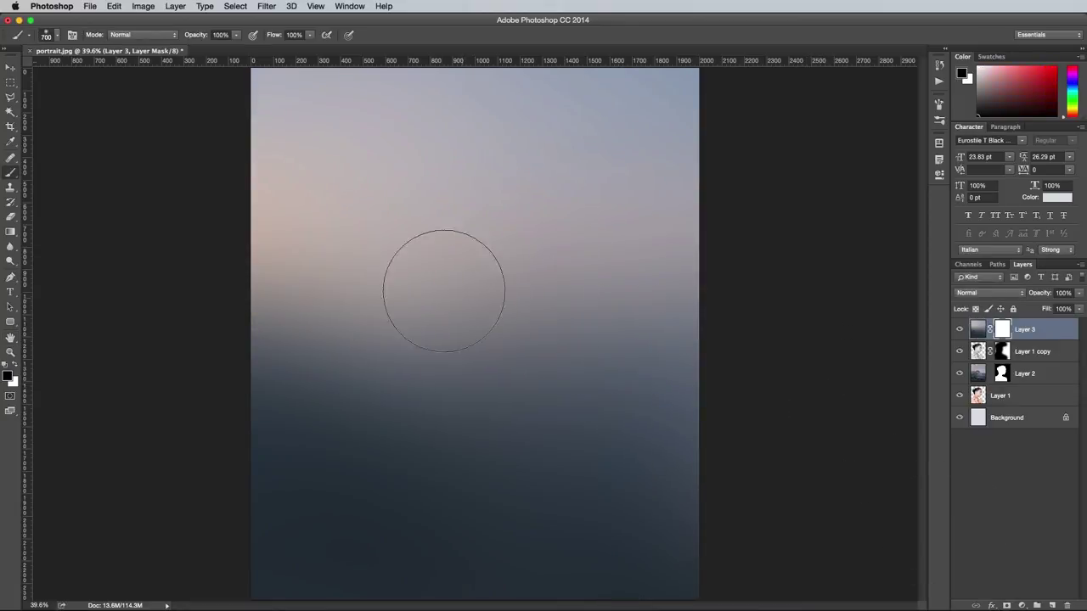
pyautogui.moveTo(454, 289)
pyautogui.mouseDown()
pyautogui.moveTo(427, 296)
pyautogui.moveTo(377, 288)
pyautogui.moveTo(505, 199)
pyautogui.moveTo(357, 452)
pyautogui.moveTo(513, 487)
pyautogui.moveTo(447, 426)
pyautogui.moveTo(400, 234)
pyautogui.moveTo(403, 364)
pyautogui.moveTo(471, 349)
pyautogui.mouseUp()
pyautogui.press(']')
pyautogui.press(']')
pyautogui.press(']')
pyautogui.press(']')
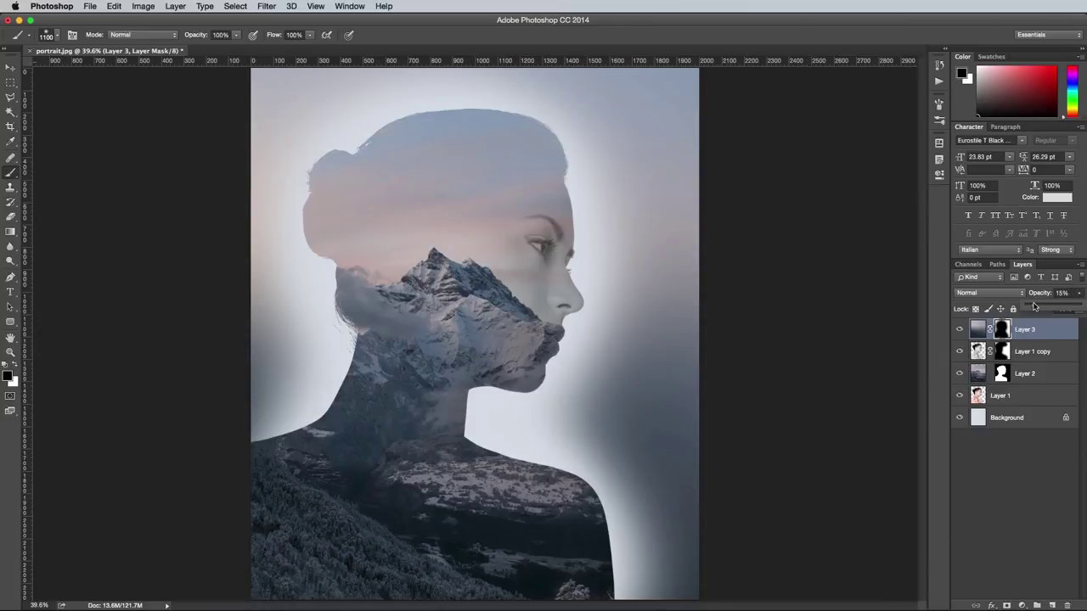
pyautogui.moveTo(1034, 307)
pyautogui.mouseDown()
pyautogui.moveTo(1018, 307)
pyautogui.moveTo(1036, 308)
pyautogui.mouseUp()
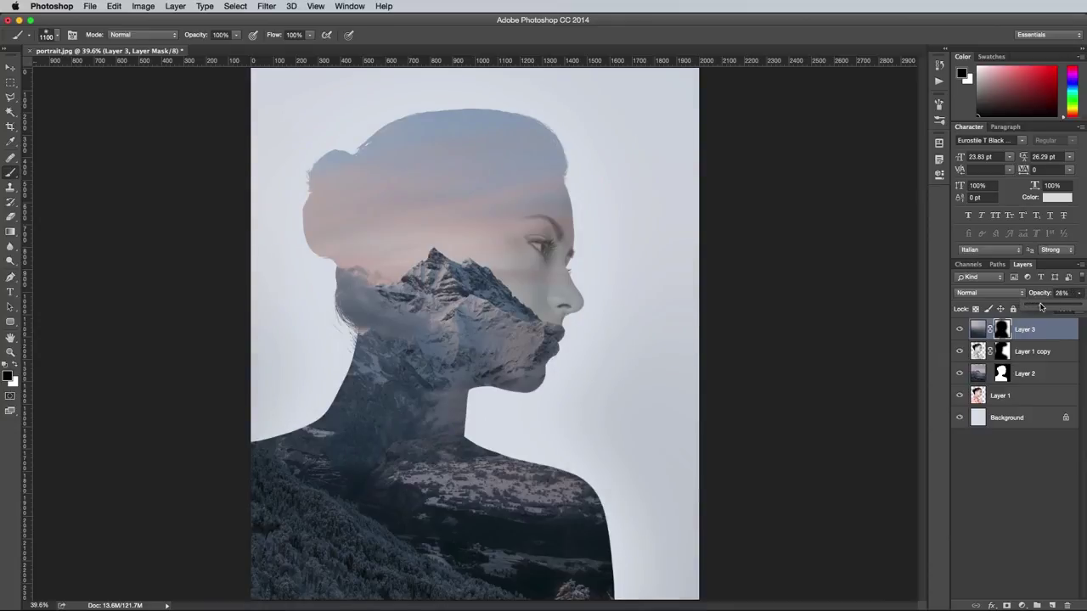
# Add a Levels adjustment layer on top with input levels of 6, 0.93 and 240
pyautogui.click(1021, 606)
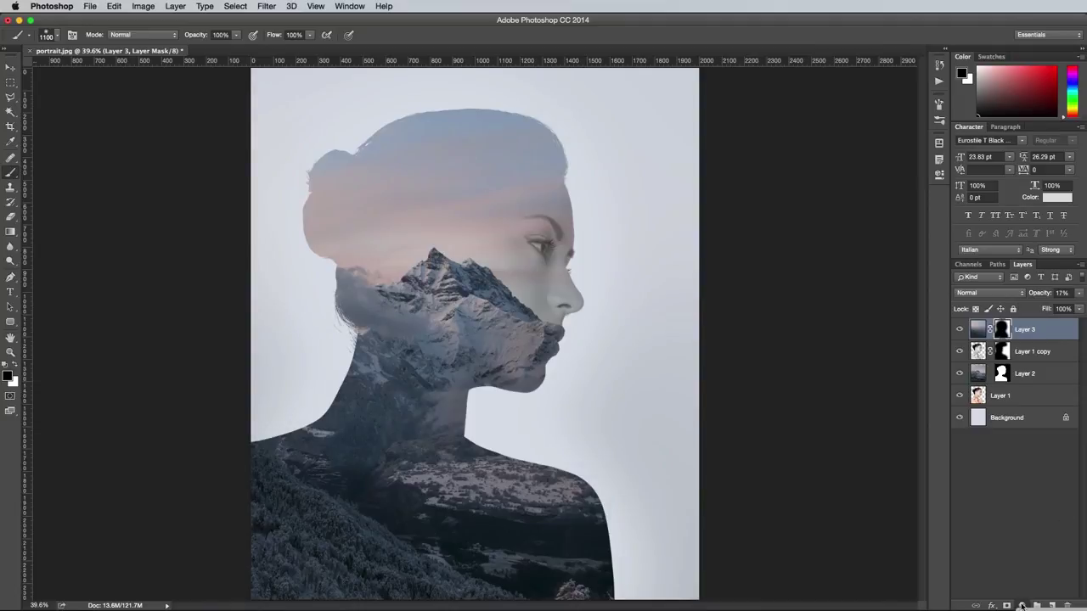
pyautogui.click(1046, 610)
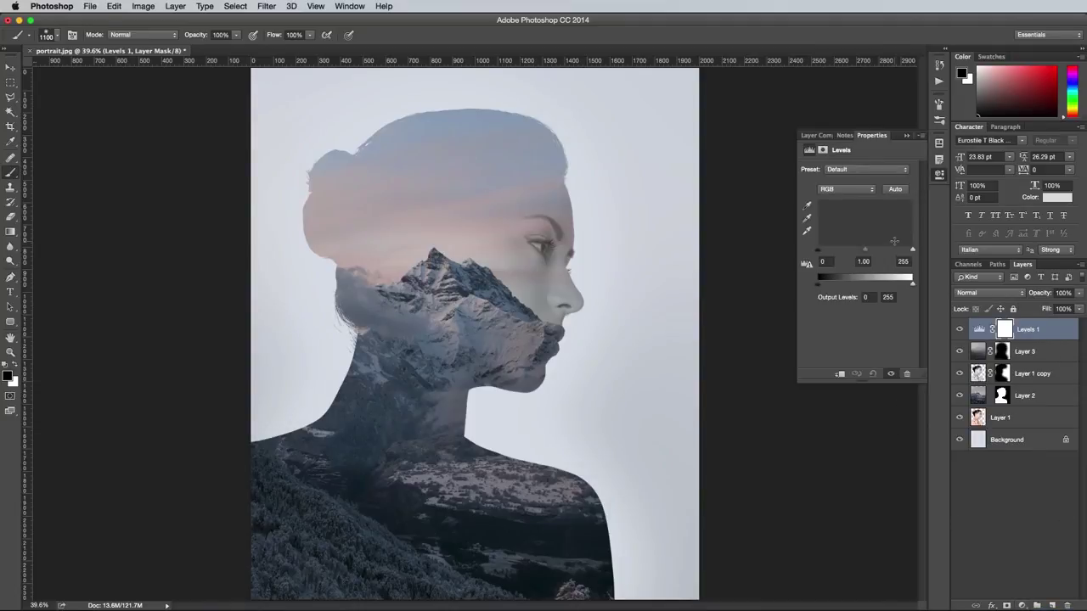
pyautogui.moveTo(911, 252); pyautogui.dragTo(908, 253)
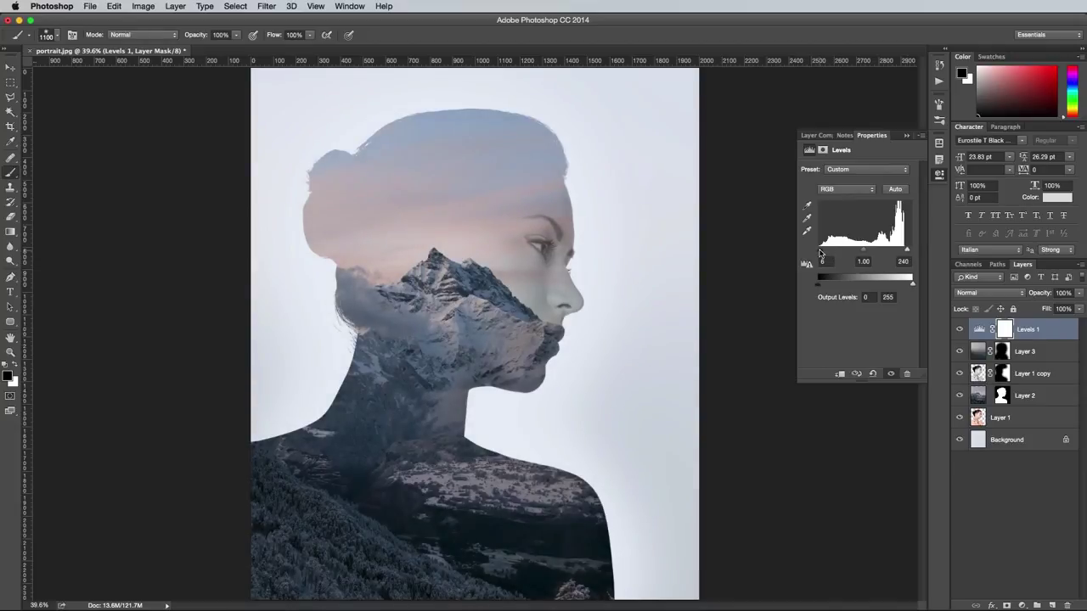
pyautogui.moveTo(865, 252); pyautogui.dragTo(869, 252)
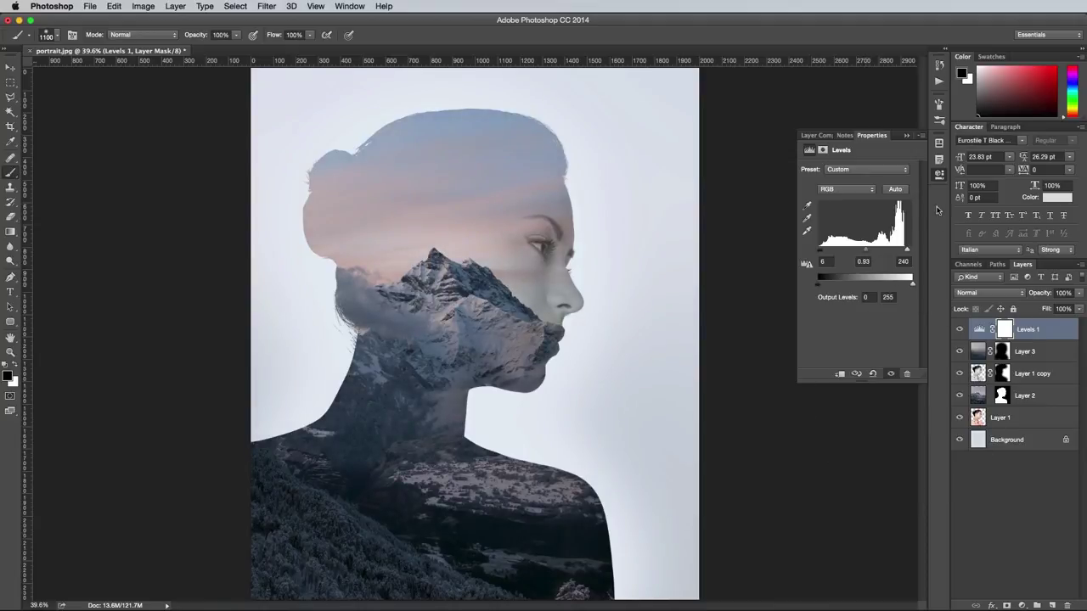
pyautogui.click(938, 174)
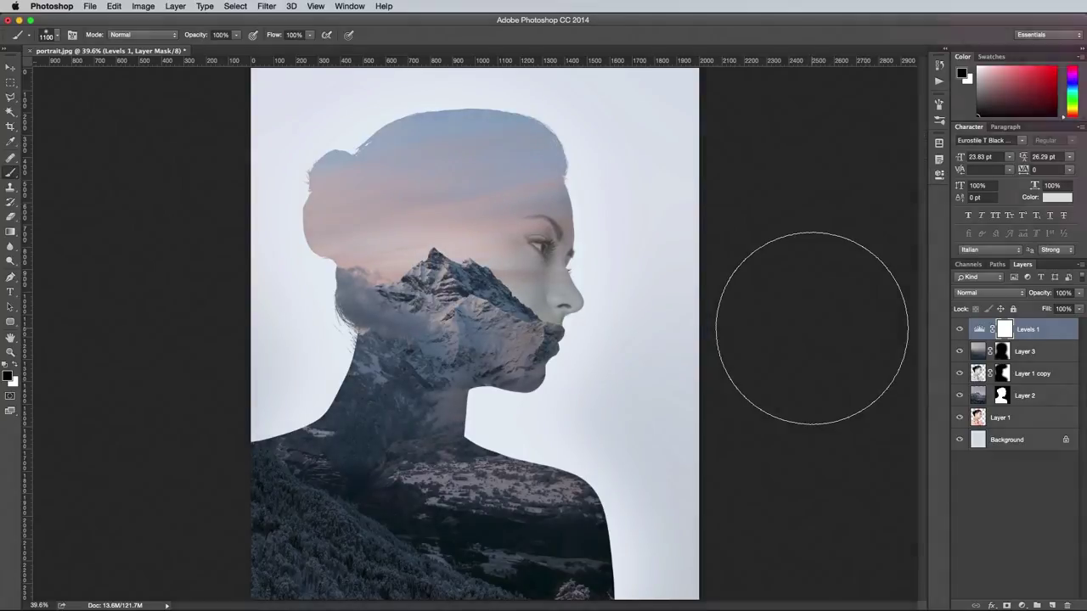